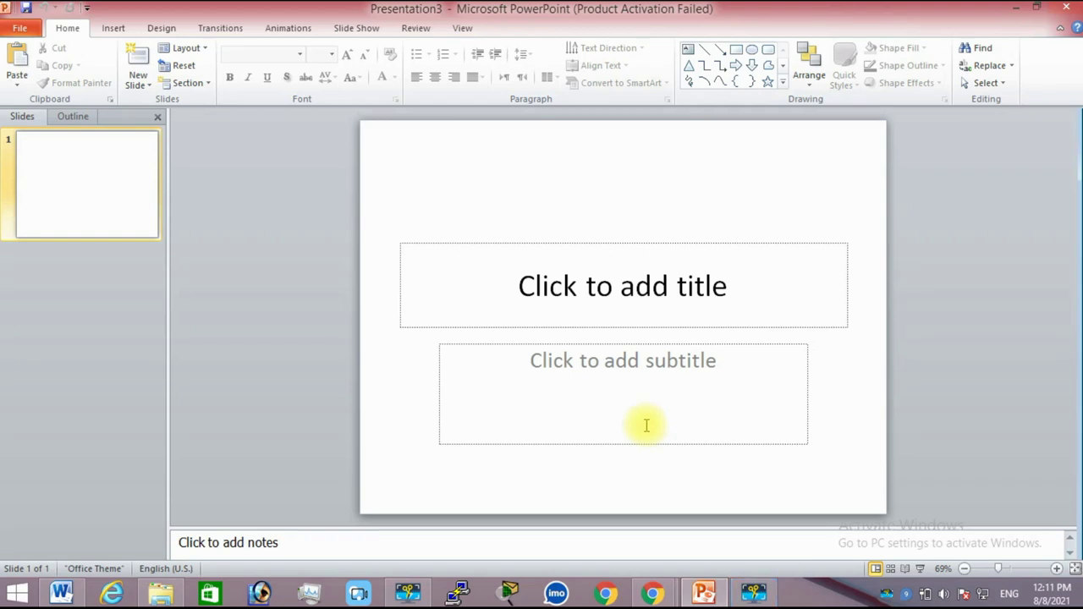
Add three Title and Content slides after the title slide, making slides 2, 3 and 4
click(140, 56)
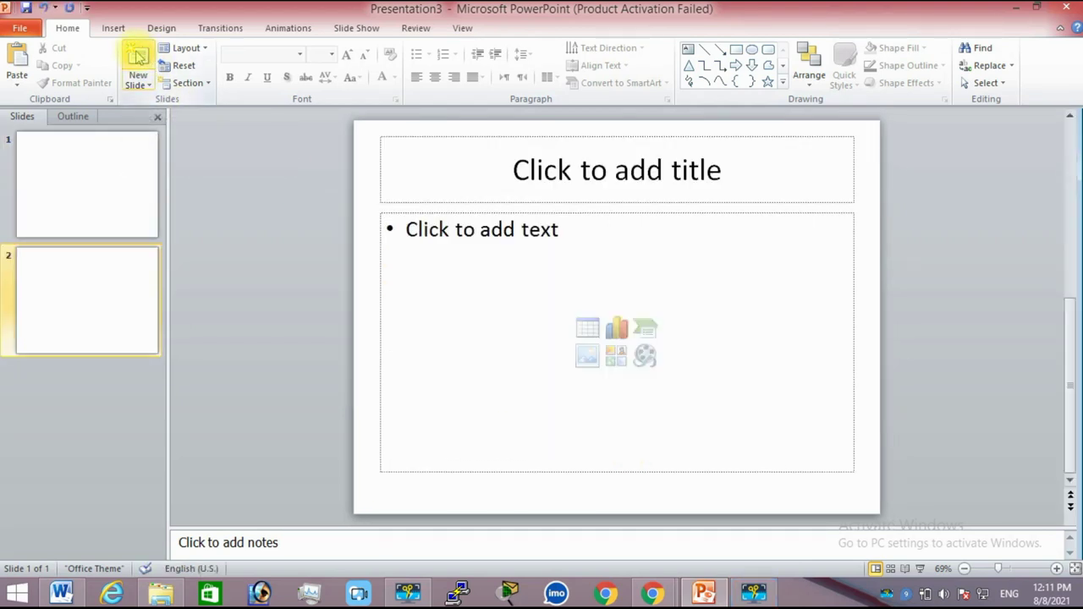
click(140, 57)
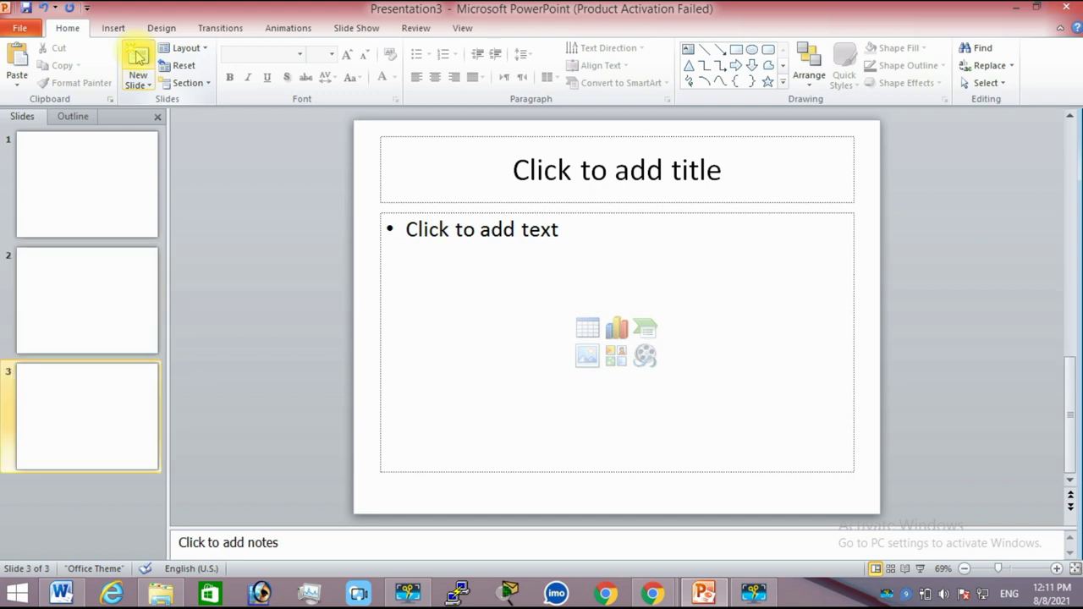
click(139, 56)
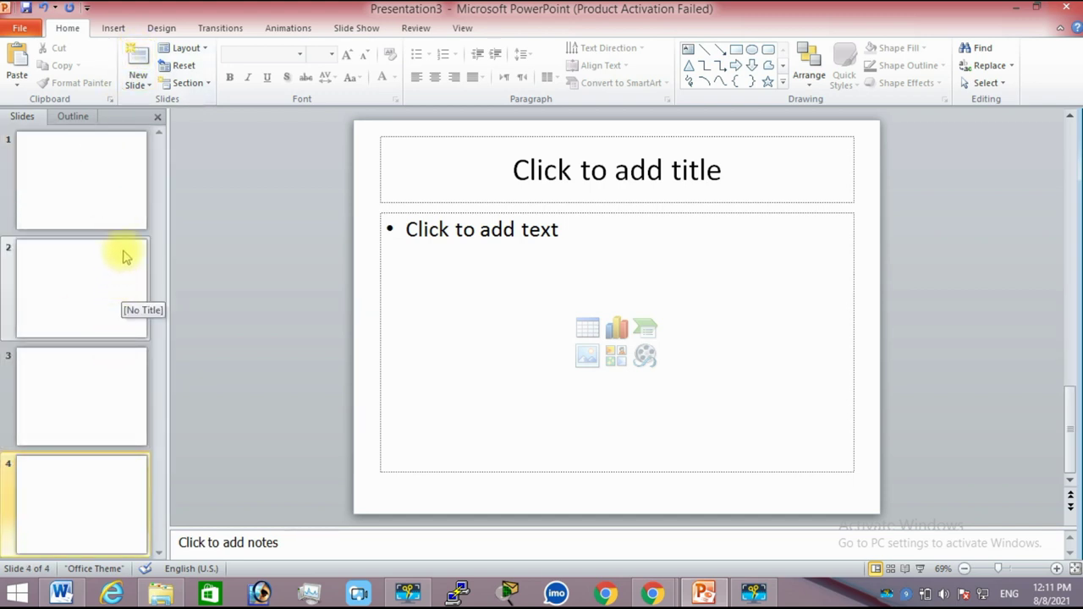
Apply the Angles theme from the Design gallery to all four slides, then return to slide 1
click(162, 28)
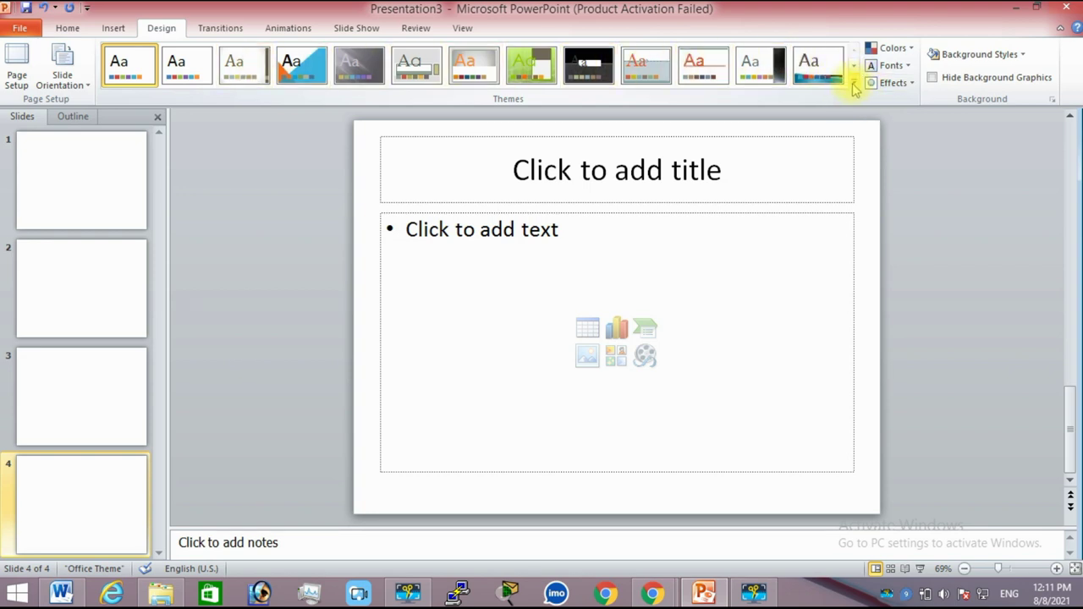
click(854, 84)
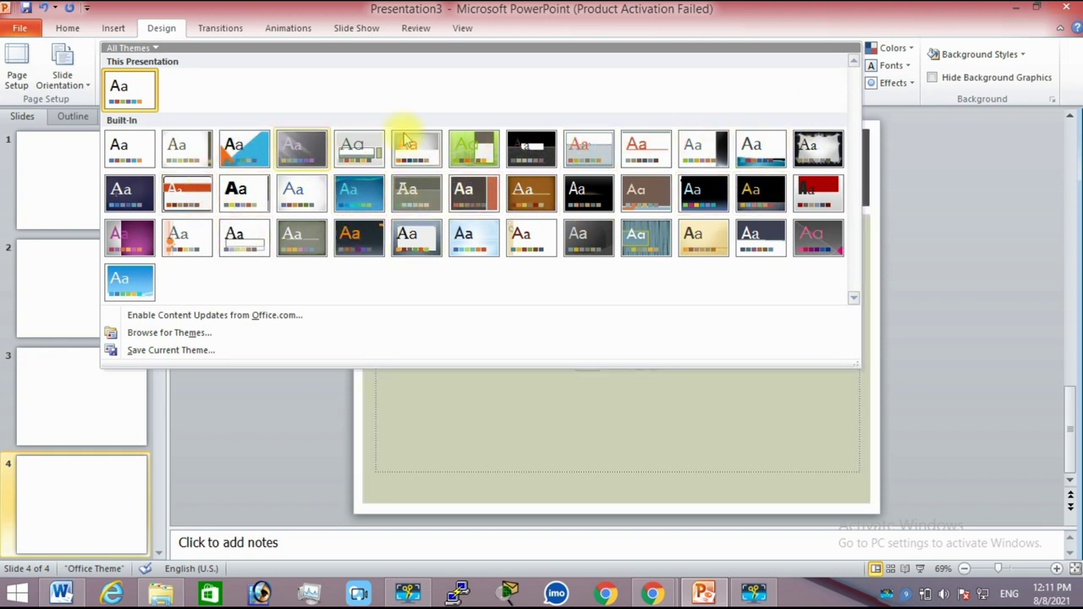
click(250, 149)
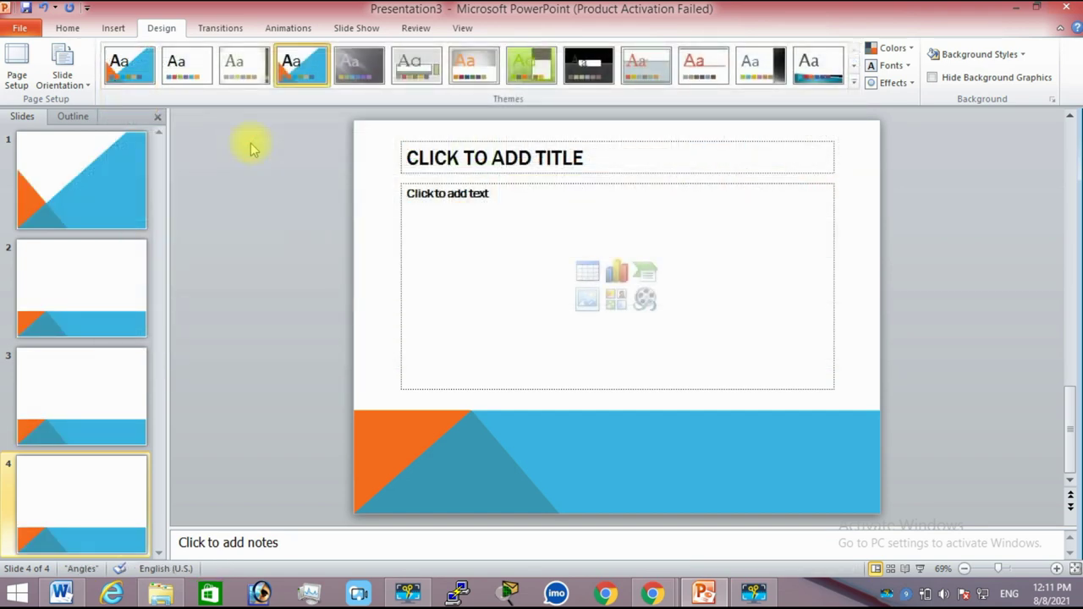
click(537, 162)
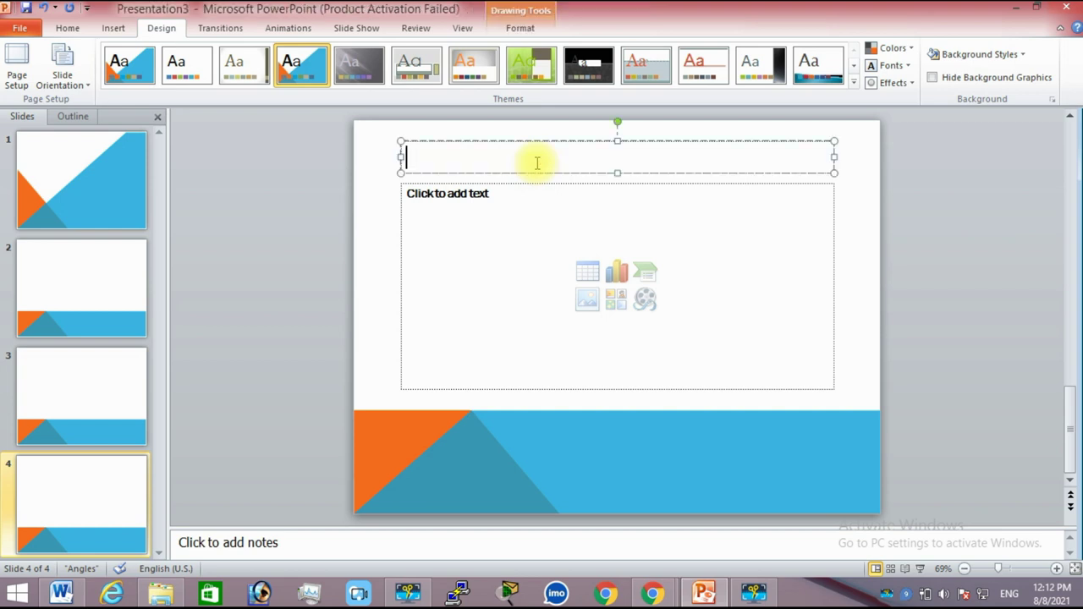
scroll(677, 279, up, 3)
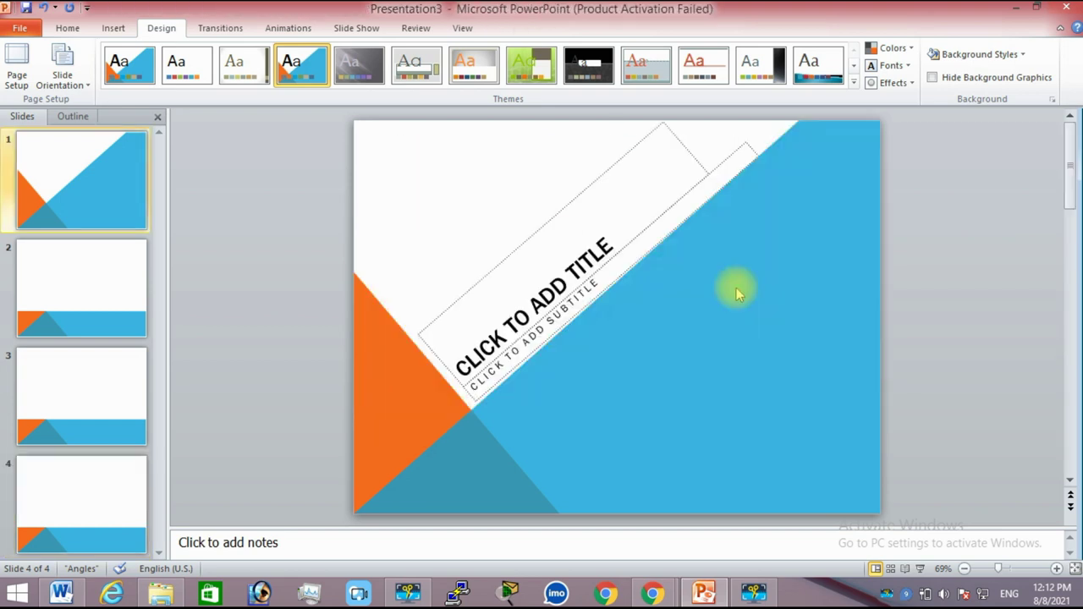
Type MAIN SUBJECT OF PRESENTATION into the title slide's title placeholder
click(545, 289)
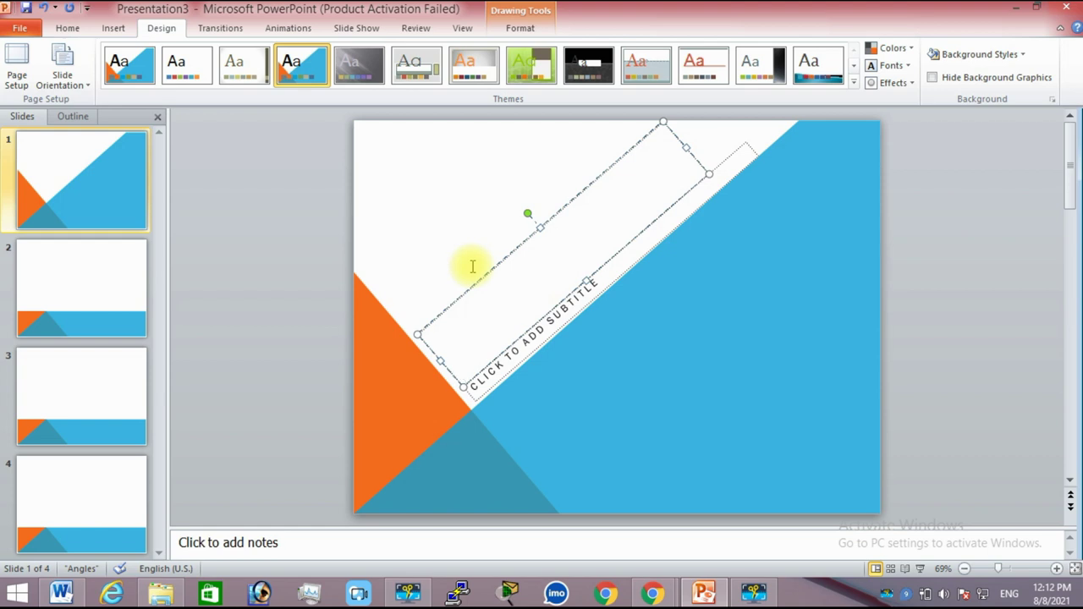
text(MAIN )
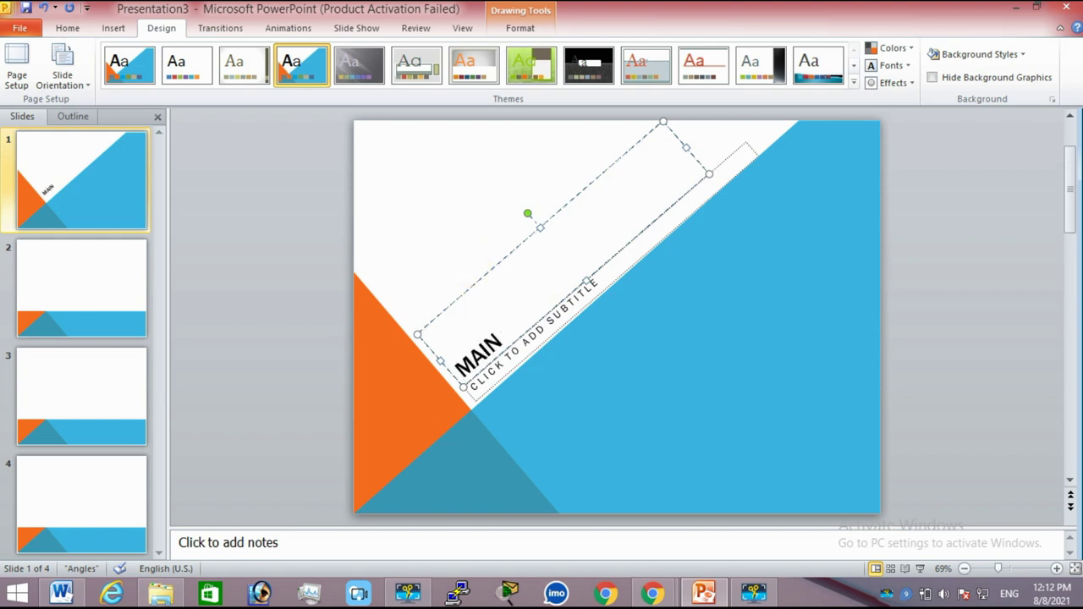
text(UN)
key(BackSpace)
text(BJECT OF PRESENTAT)
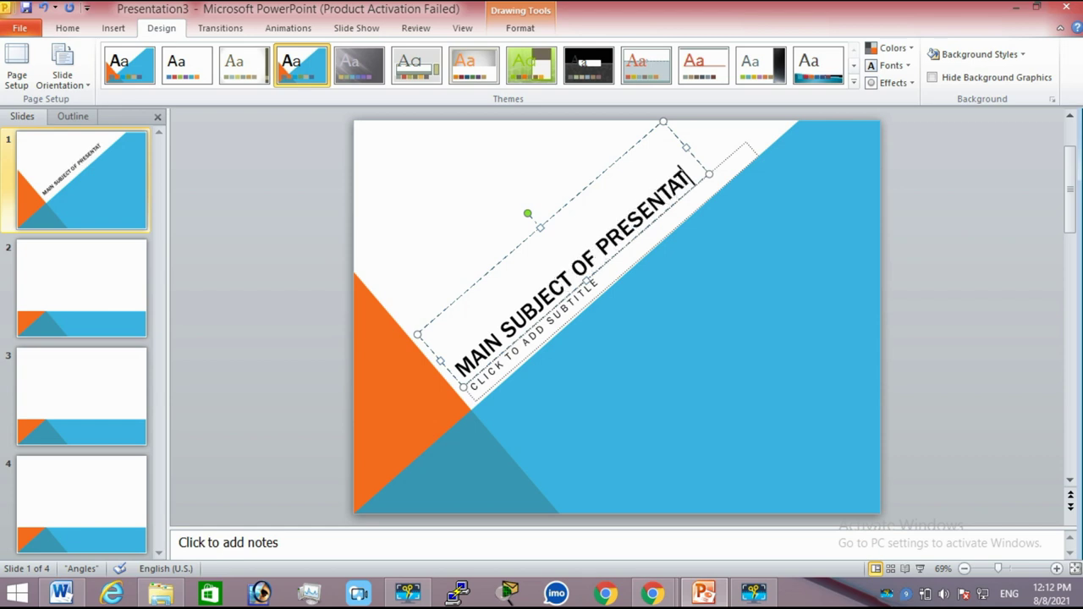
text(ION)
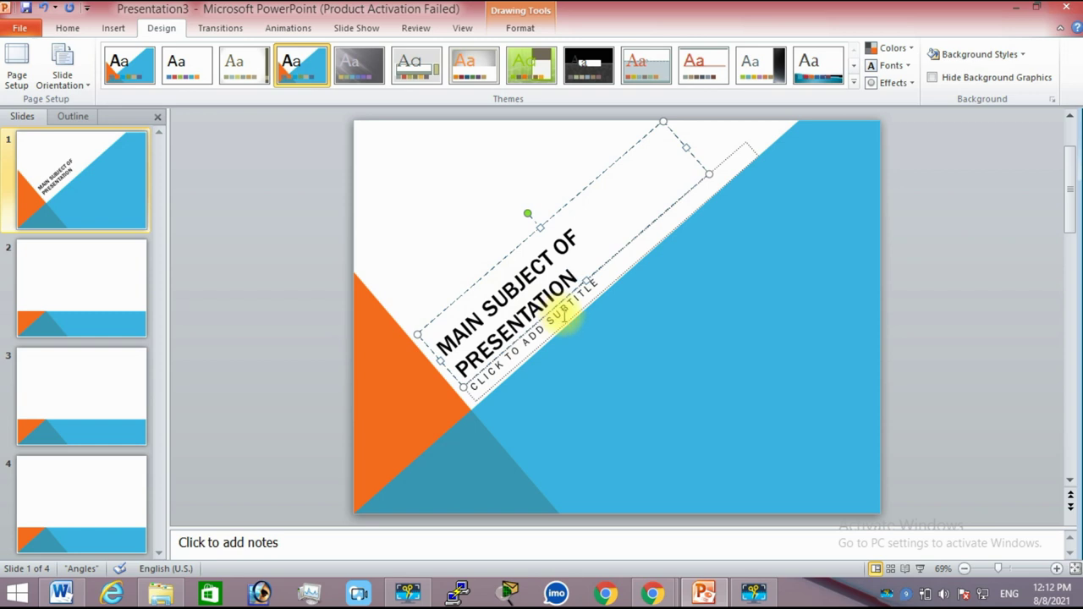
Enter SUBTITLE (OPTIONAL) in the title slide's subtitle placeholder
click(564, 314)
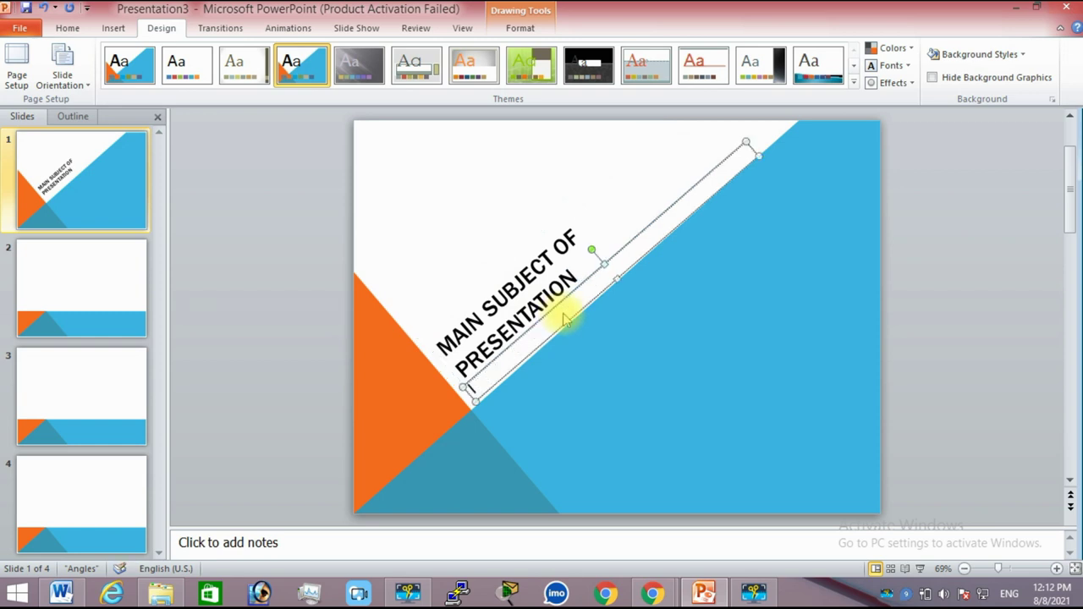
text(SUBTITLE (OPTIONAL)
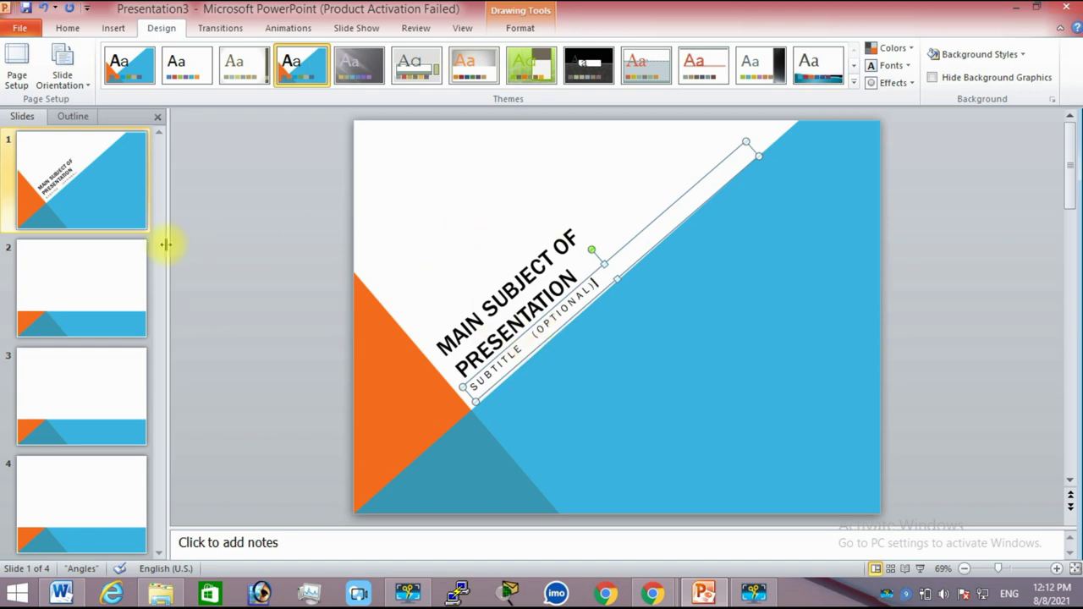
click(136, 258)
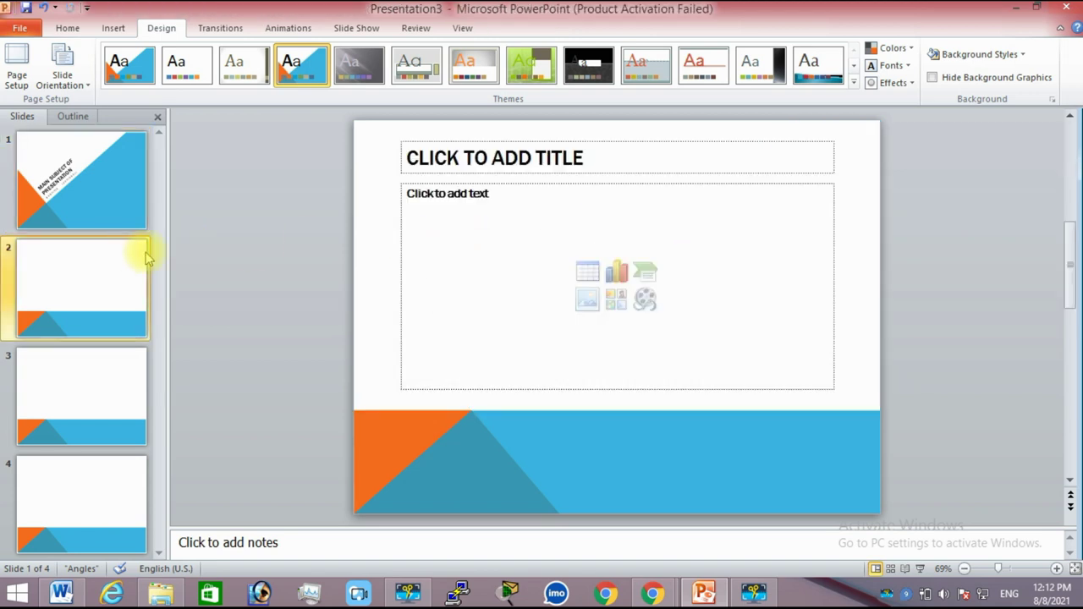
Title slide 2 TOPIC # 1 and place the cursor in its empty content placeholder
click(525, 160)
text(TOPIC # 1)
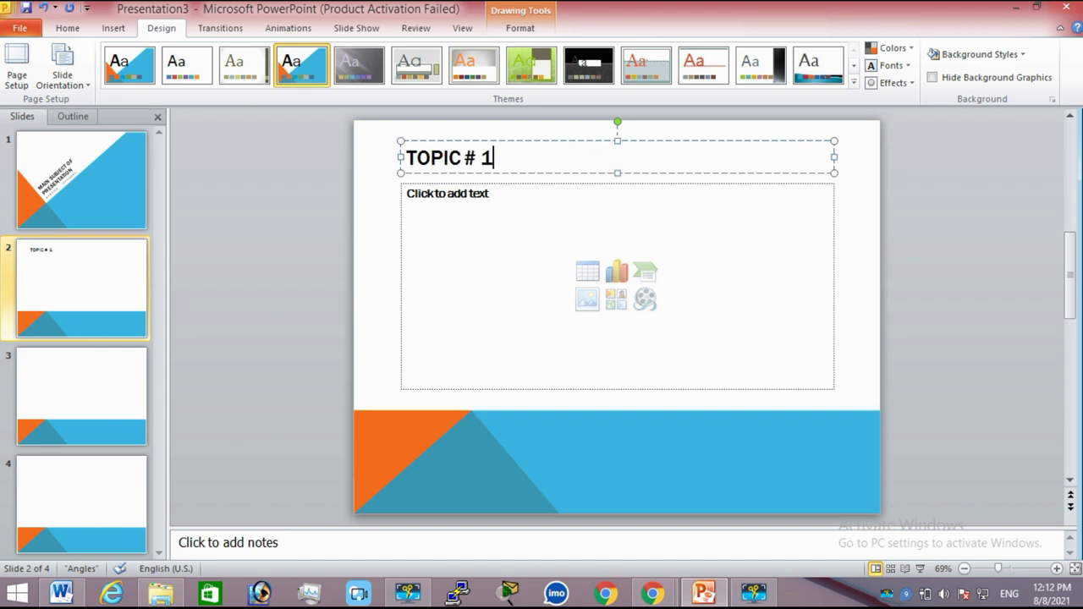
click(501, 211)
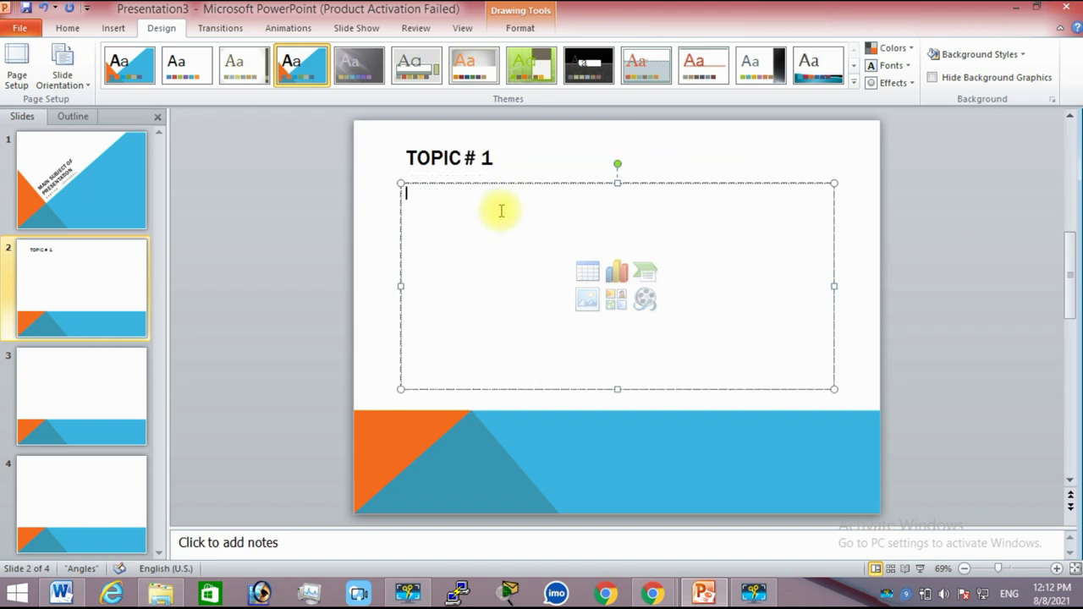
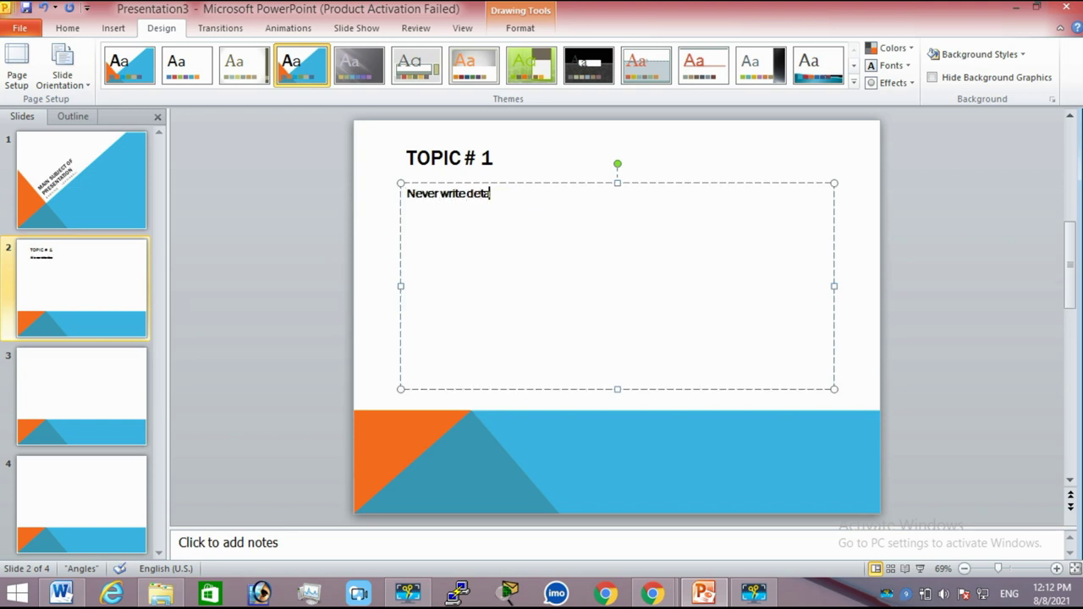
Finish 'Never write details here...', grow it to 32 pt, and begin 'Write main points only....' below
text(re...)
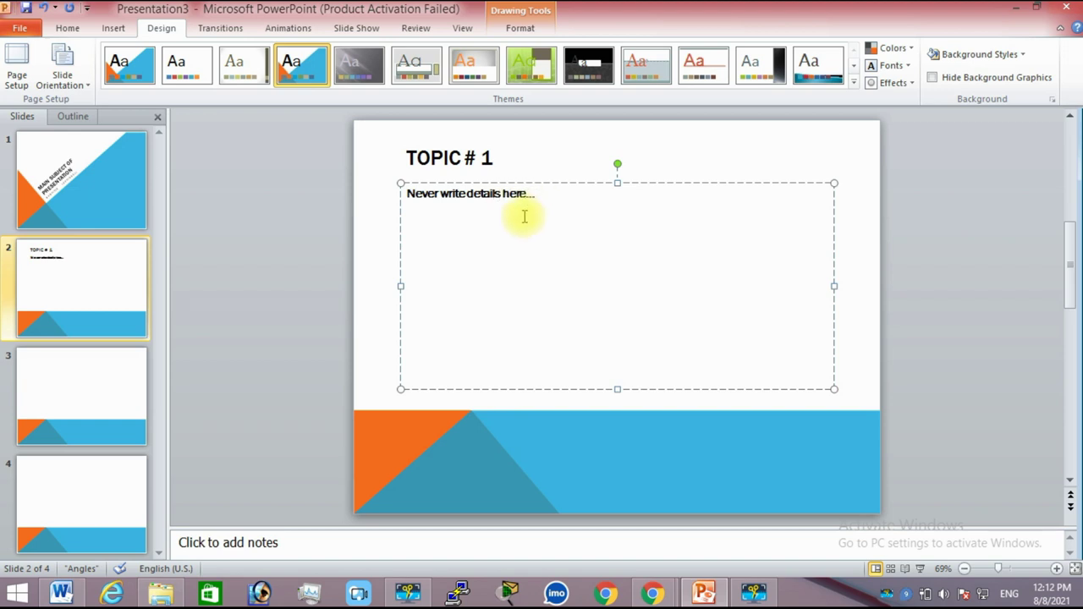
drag(539, 201, 389, 157)
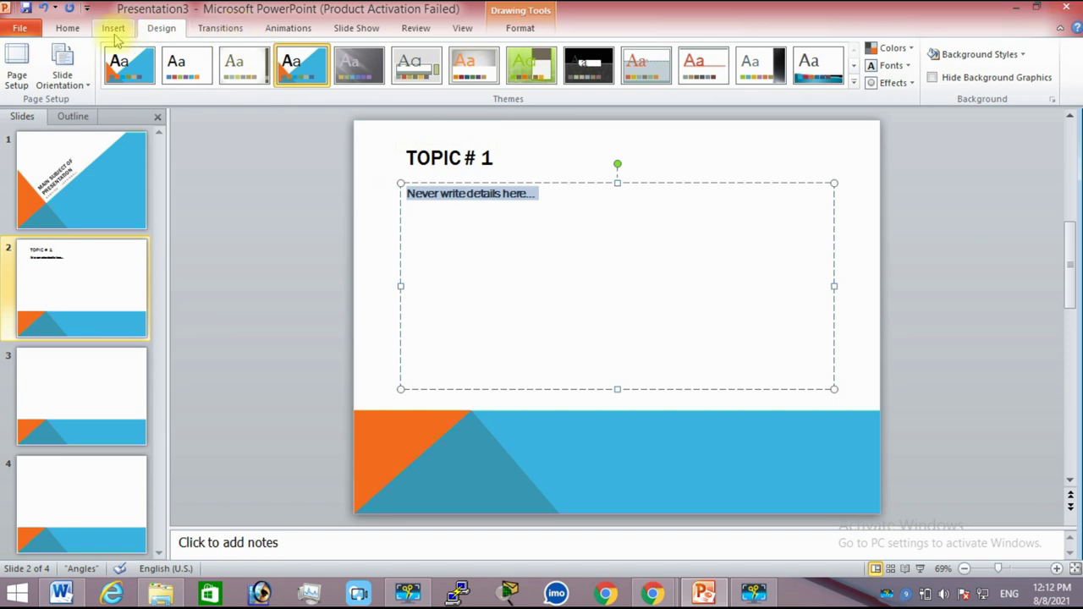
click(68, 28)
click(347, 54)
click(346, 54)
click(346, 54)
click(346, 55)
click(346, 55)
click(697, 210)
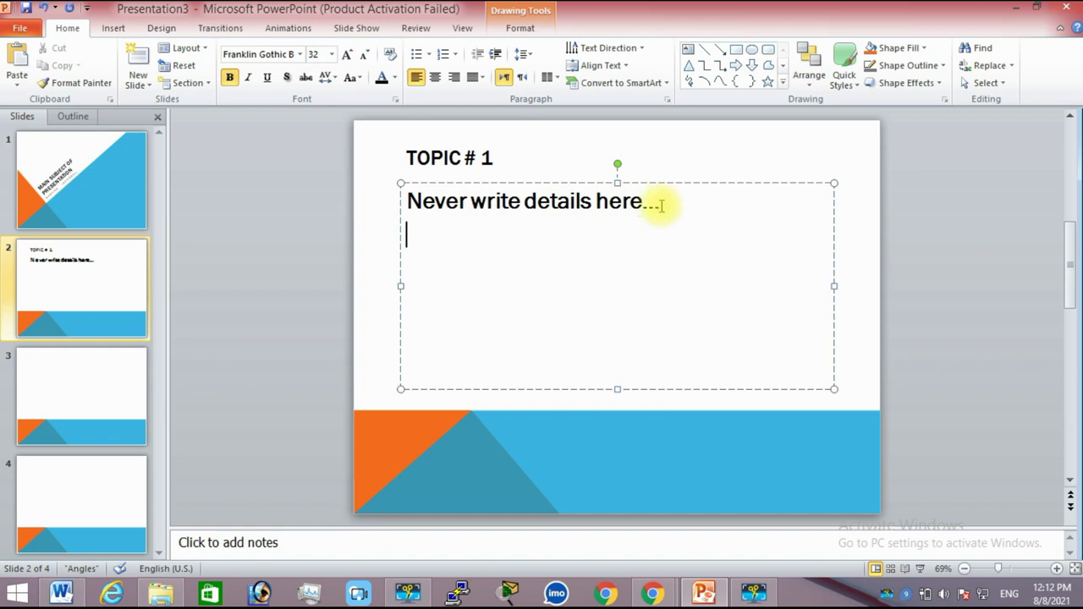
text(wr)
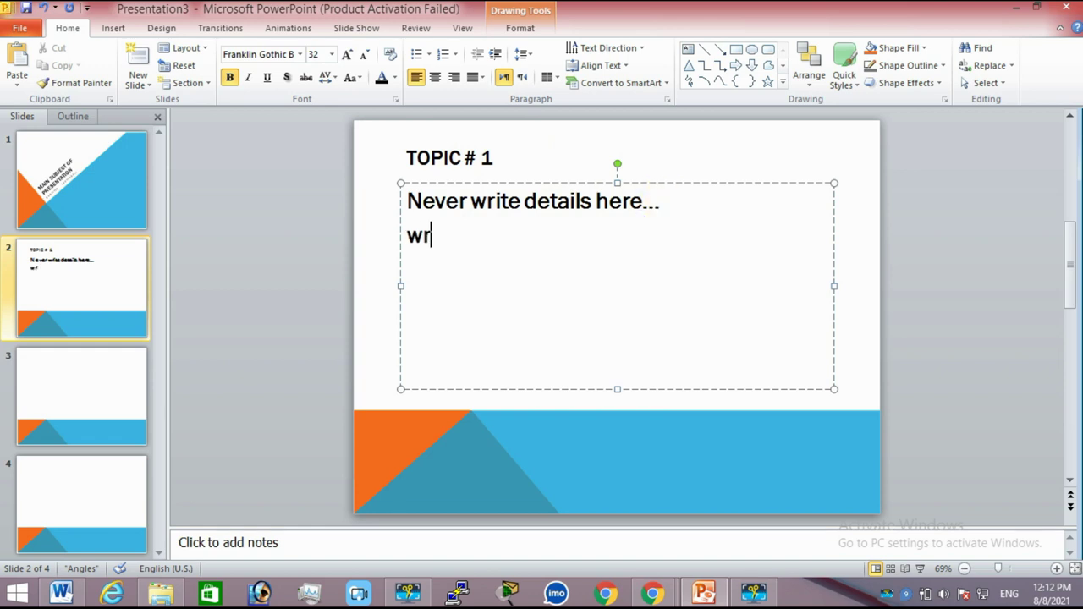
text(te mai )
text(point)
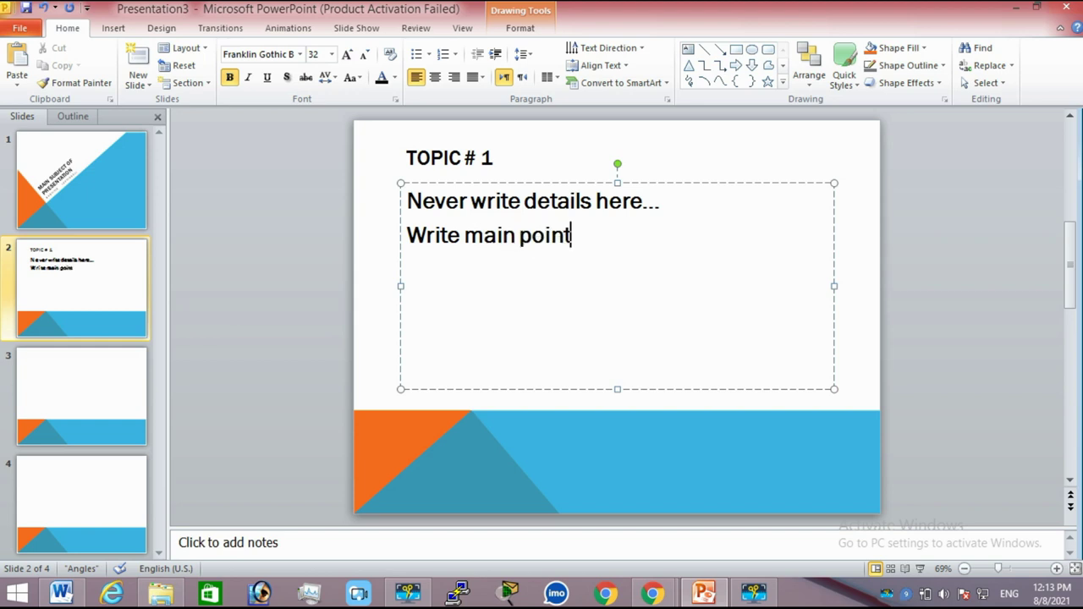
text(only....)
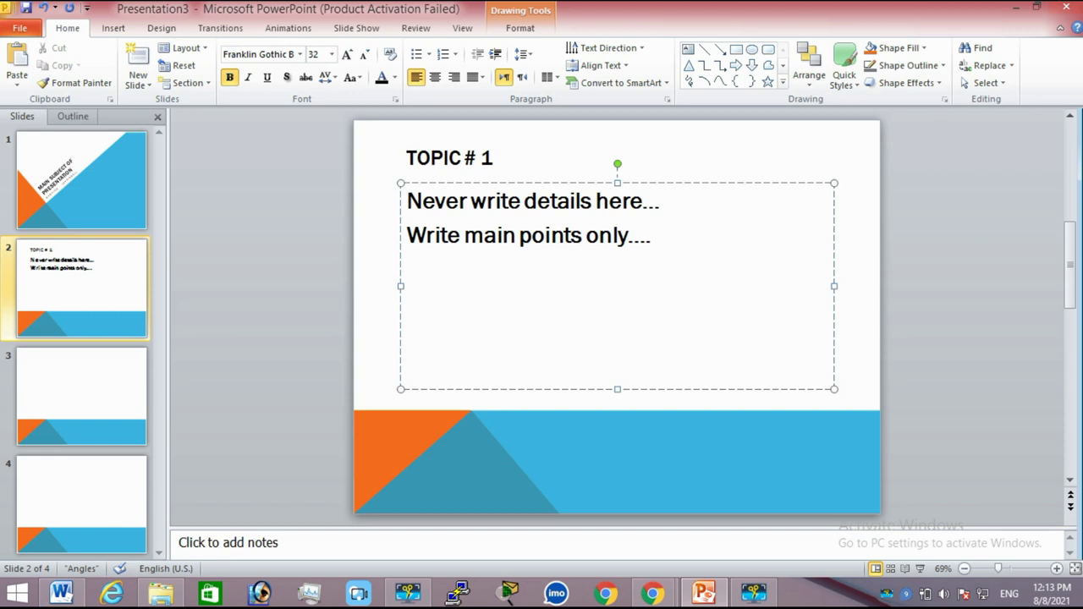
Clear the slide's text box and switch it to a round-bullet list
mouse_move(650, 254)
mouse_down()
mouse_move(530, 216)
mouse_move(423, 202)
mouse_up()
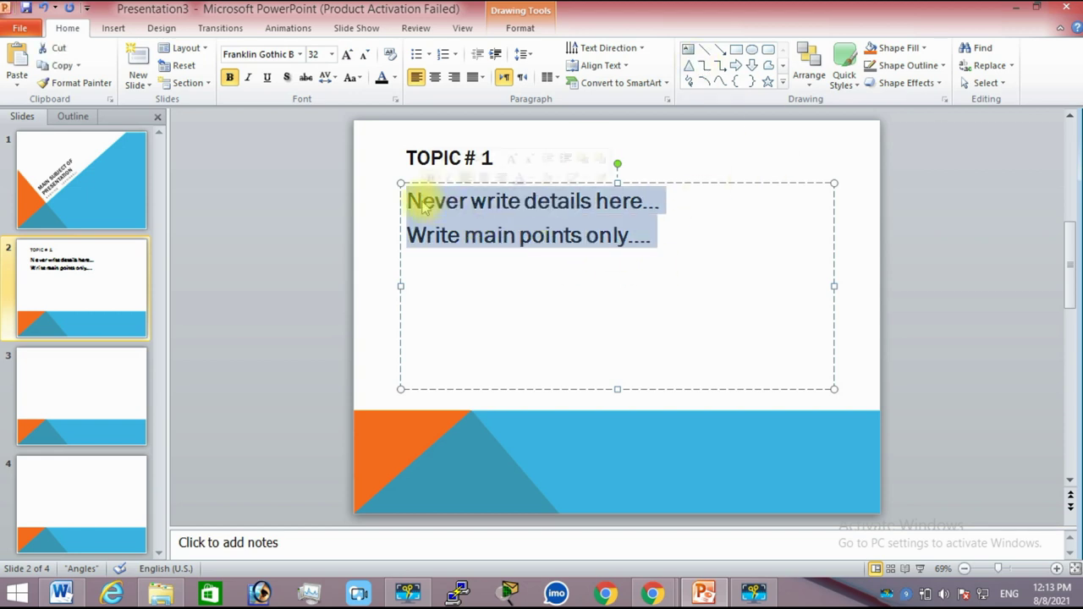
key(Delete)
right_click(415, 200)
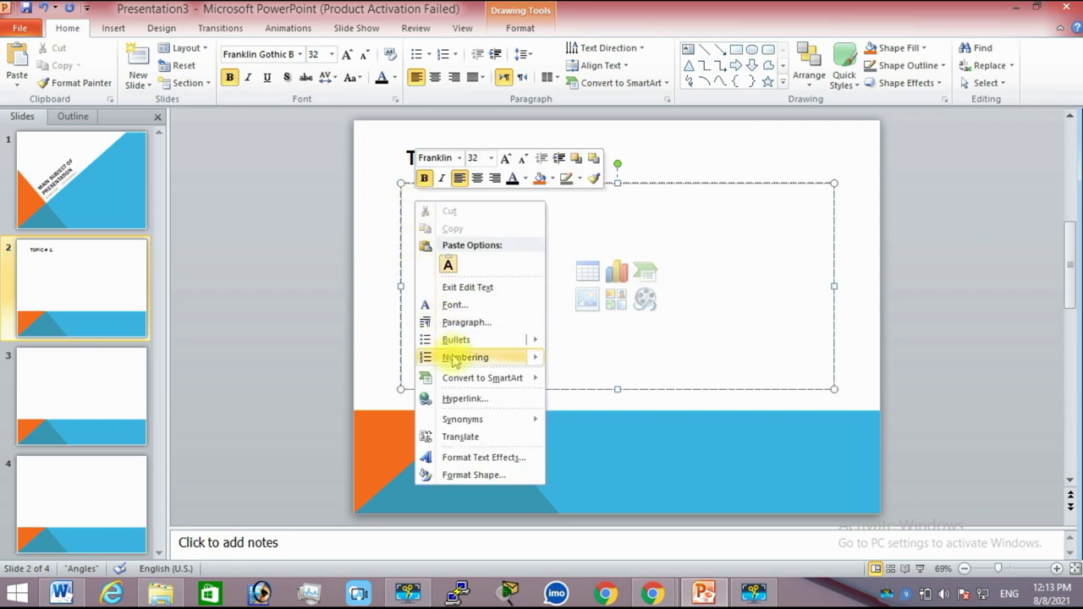
mouse_move(456, 340)
click(654, 374)
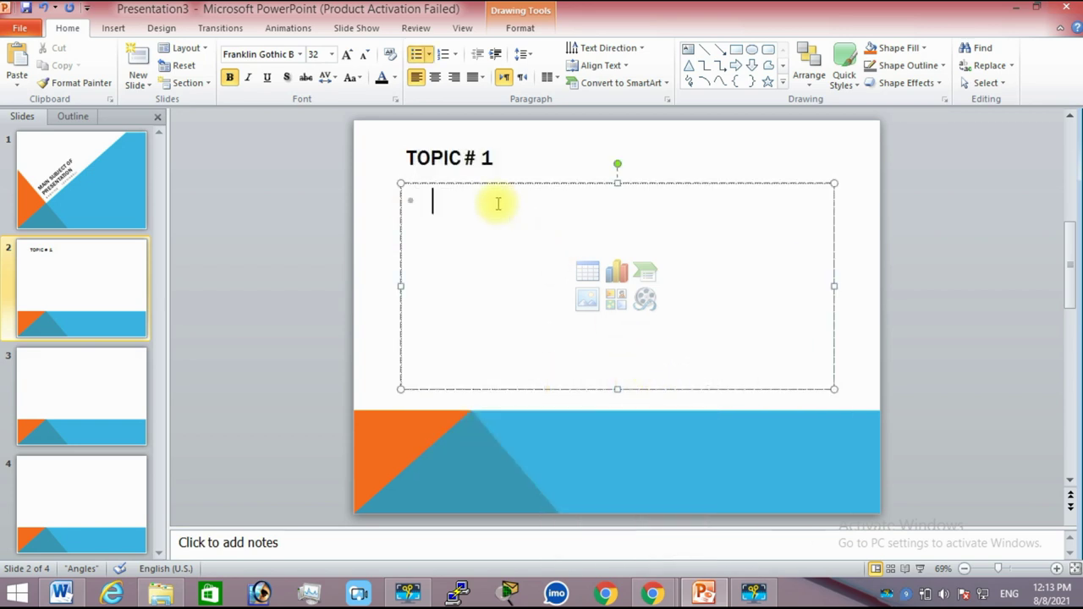
Type the bullets First point, Second, Third, And so on......, through 'See how?'
text(fist point)
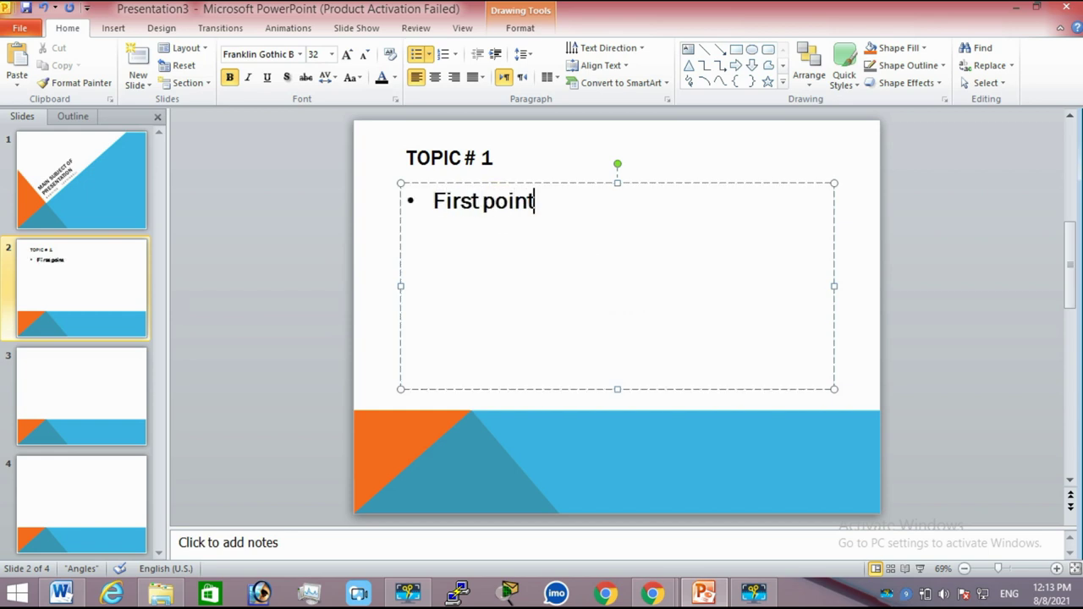
text(se)
text(ond)
key(Return)
text(thir)
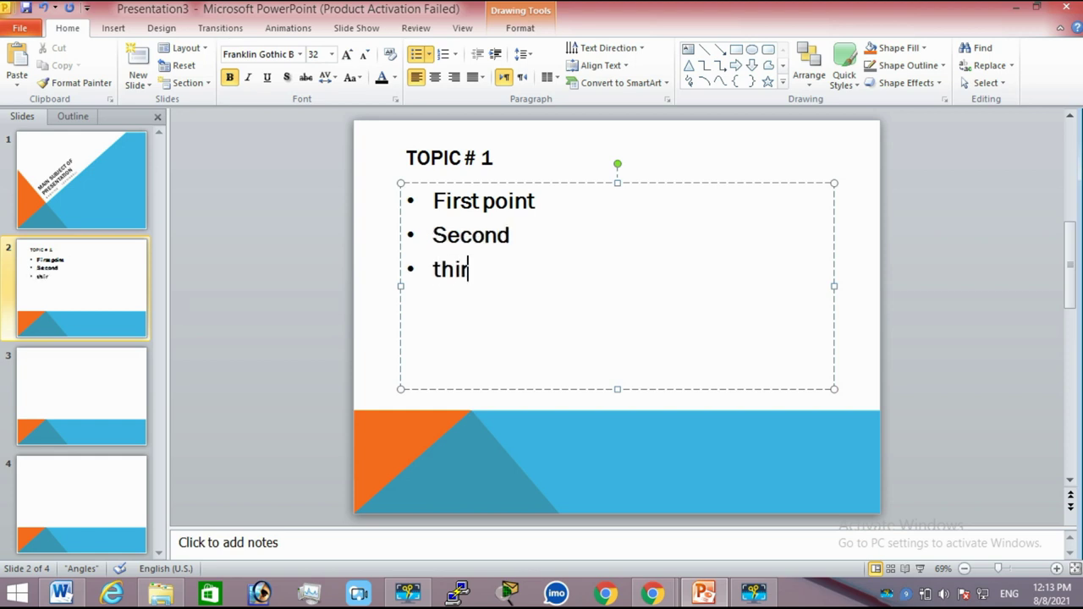
text(d)
key(Return)
text(and s)
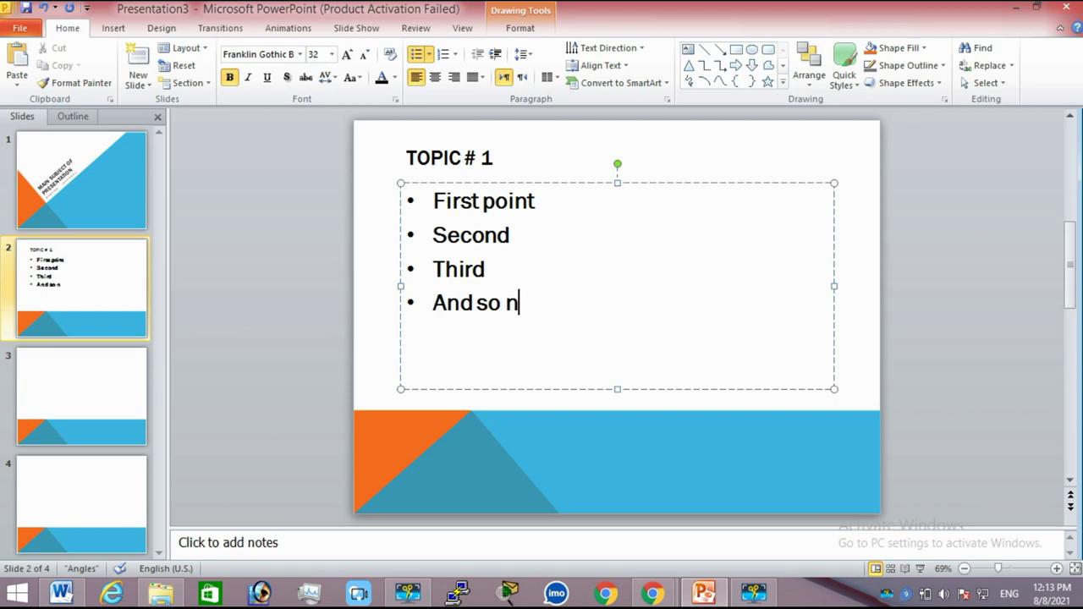
text(on......)
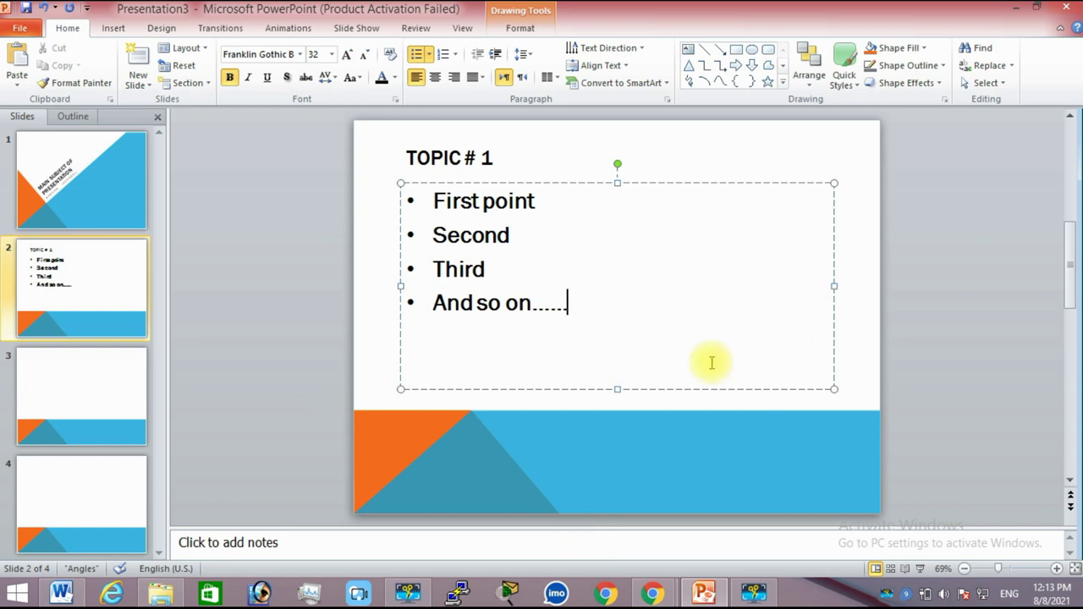
key(Return)
text(you c)
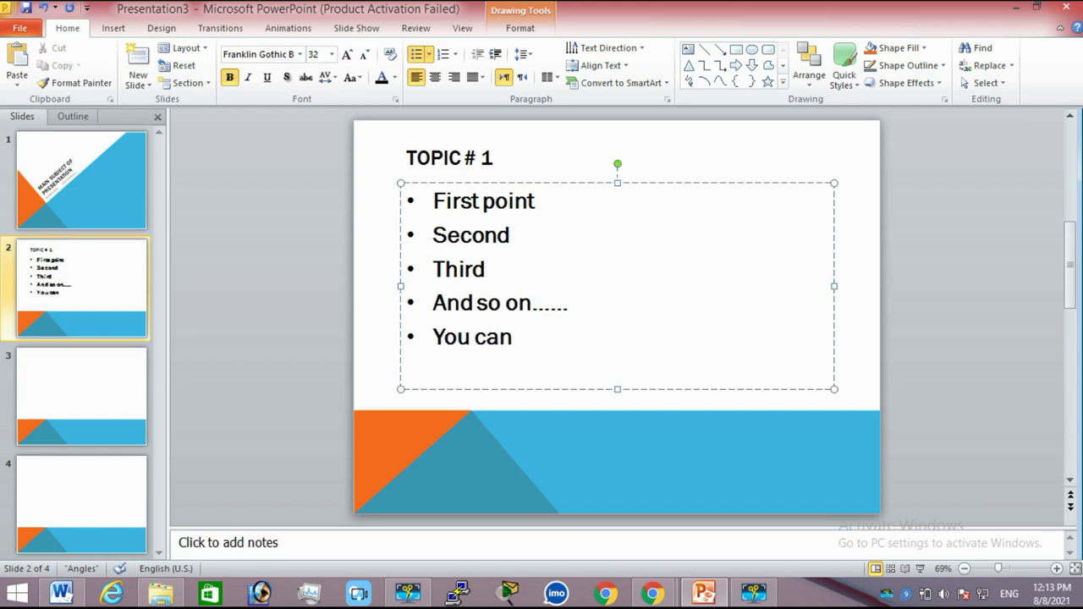
text(insert)
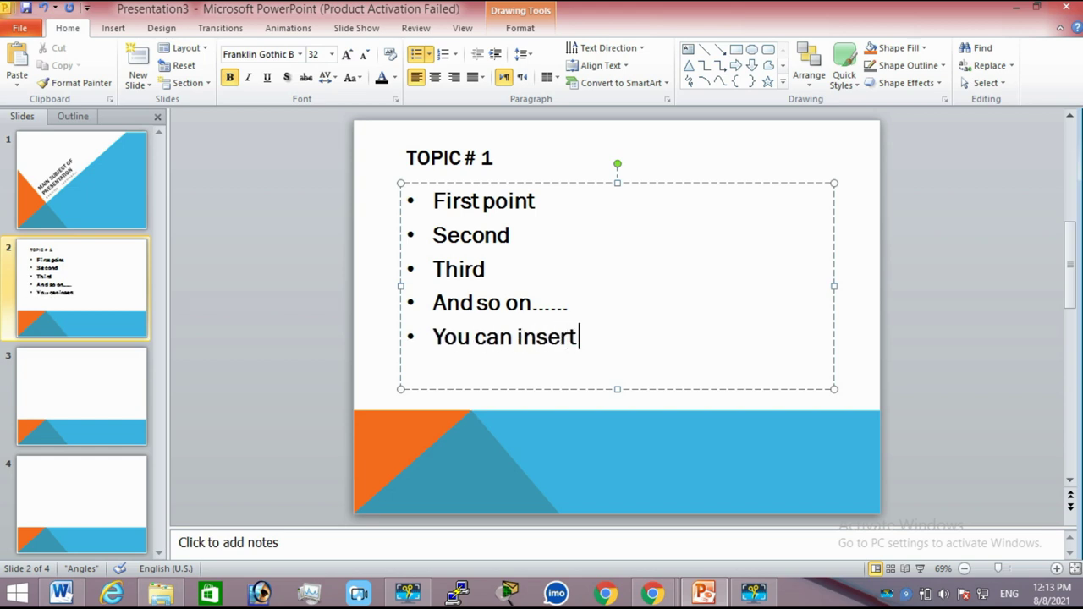
text( animation )
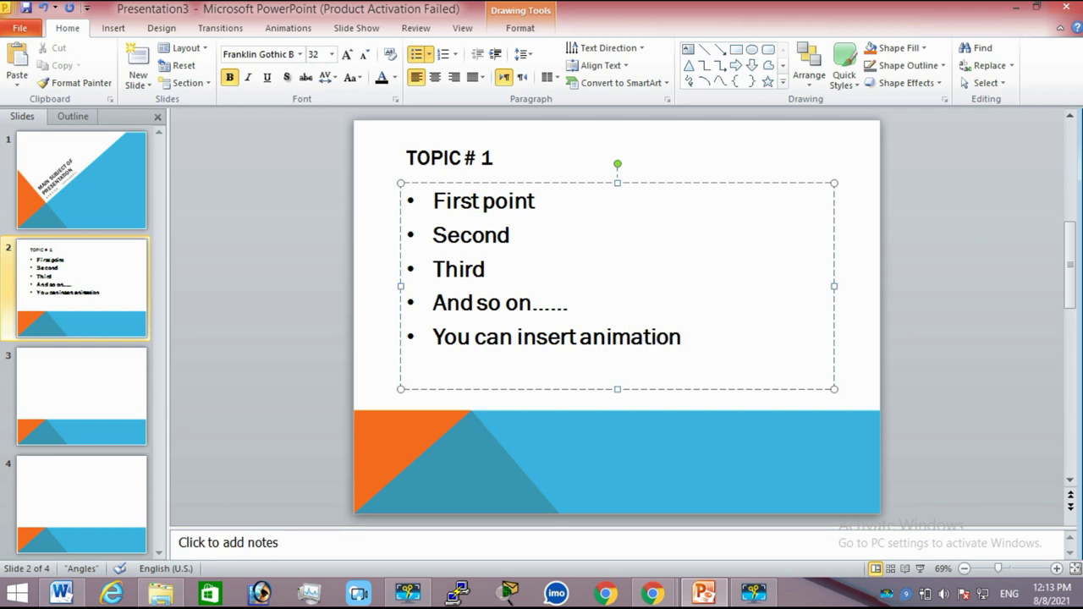
text(on per )
text(line..)
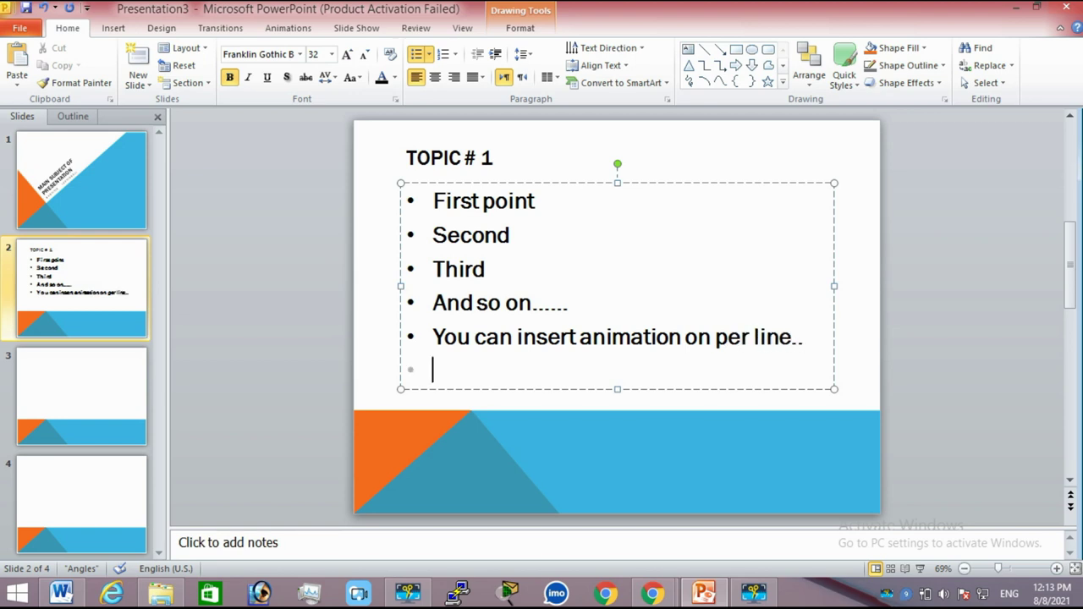
text(see)
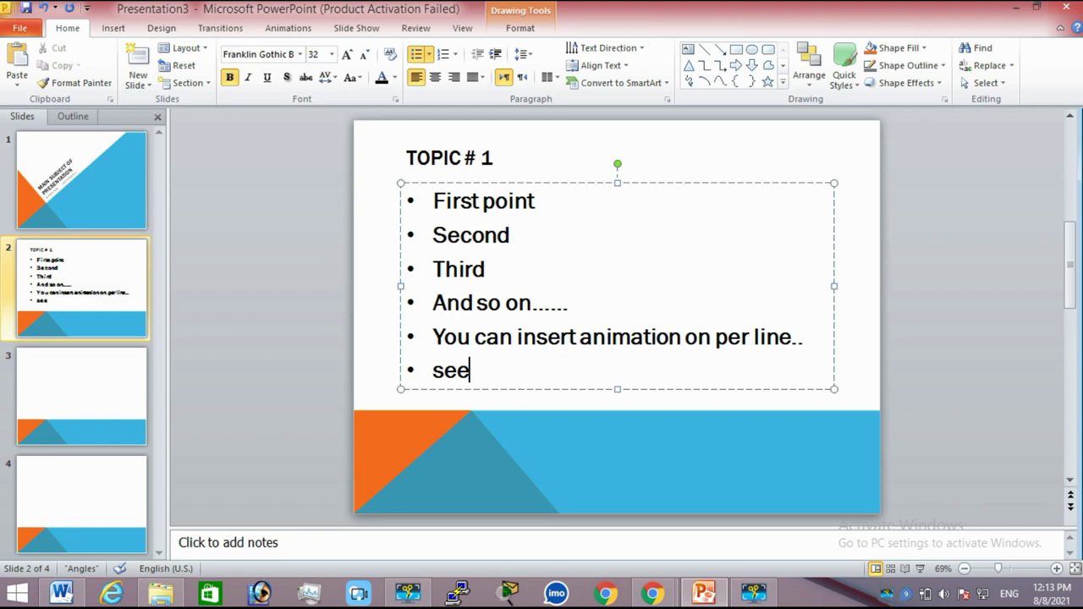
text( ho)
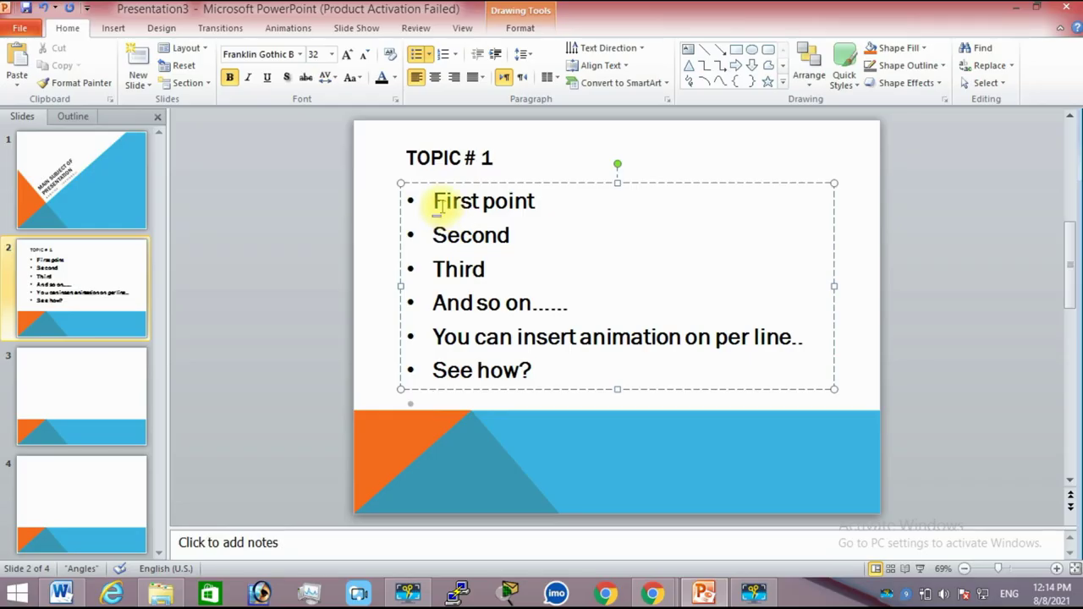
click(288, 30)
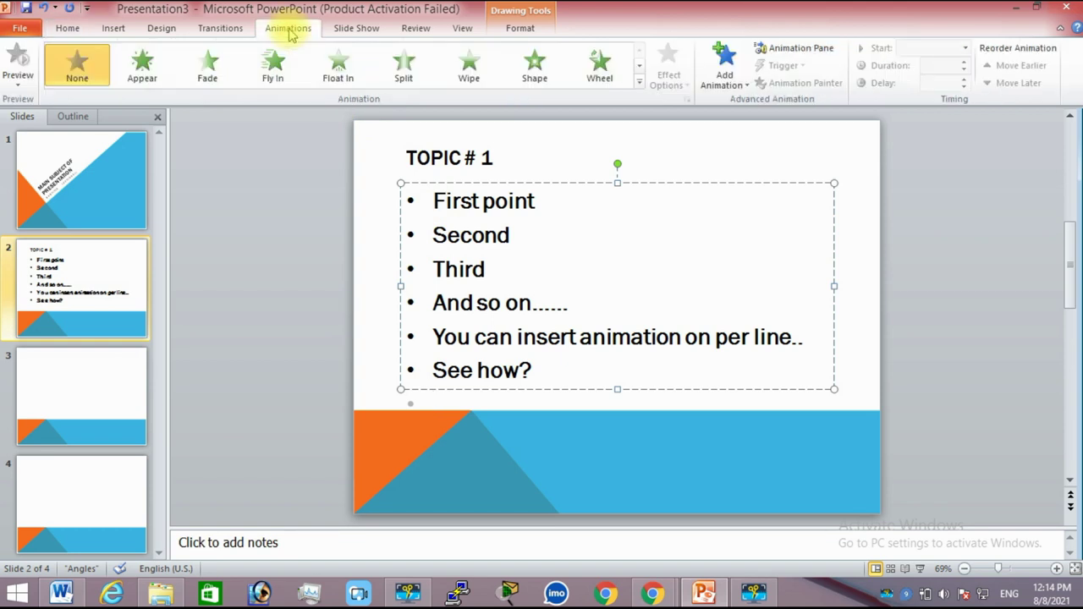
After trying Fly Out and Fade, give the bulleted list a Fly In animation and preview it
click(272, 66)
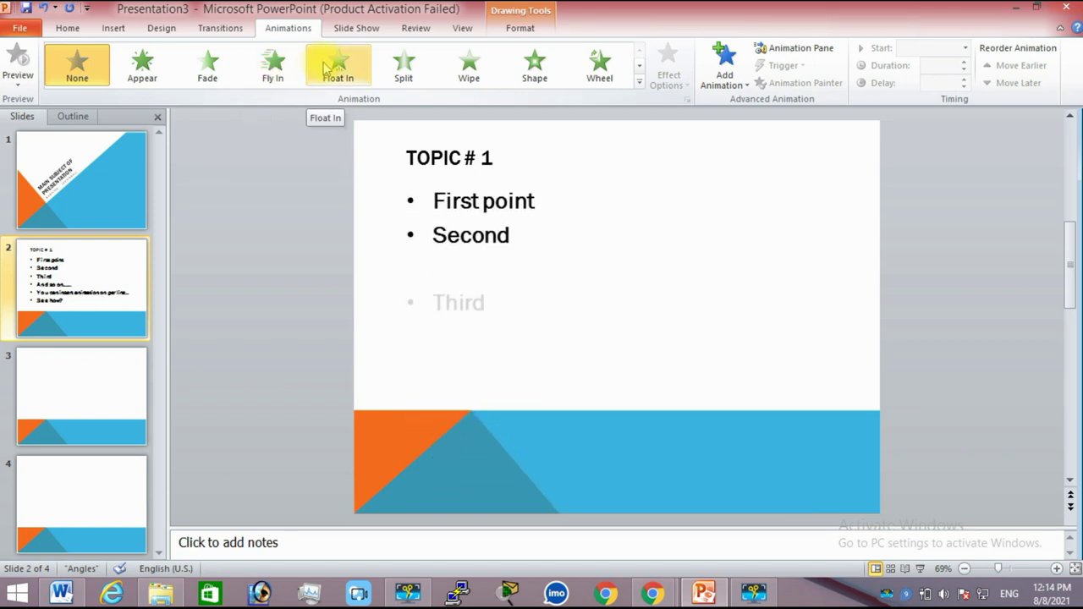
click(640, 82)
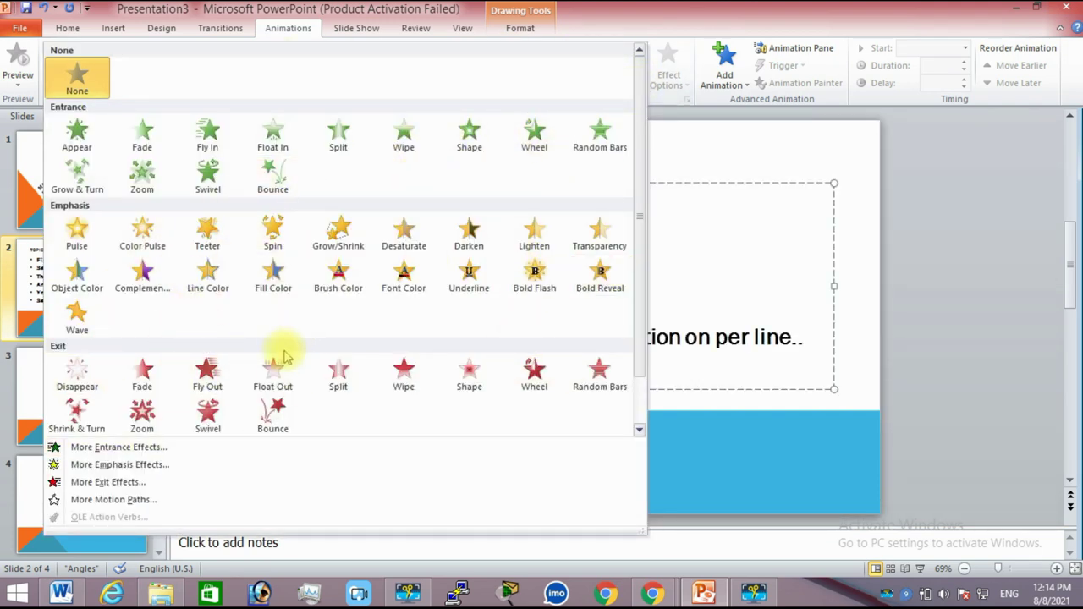
click(208, 379)
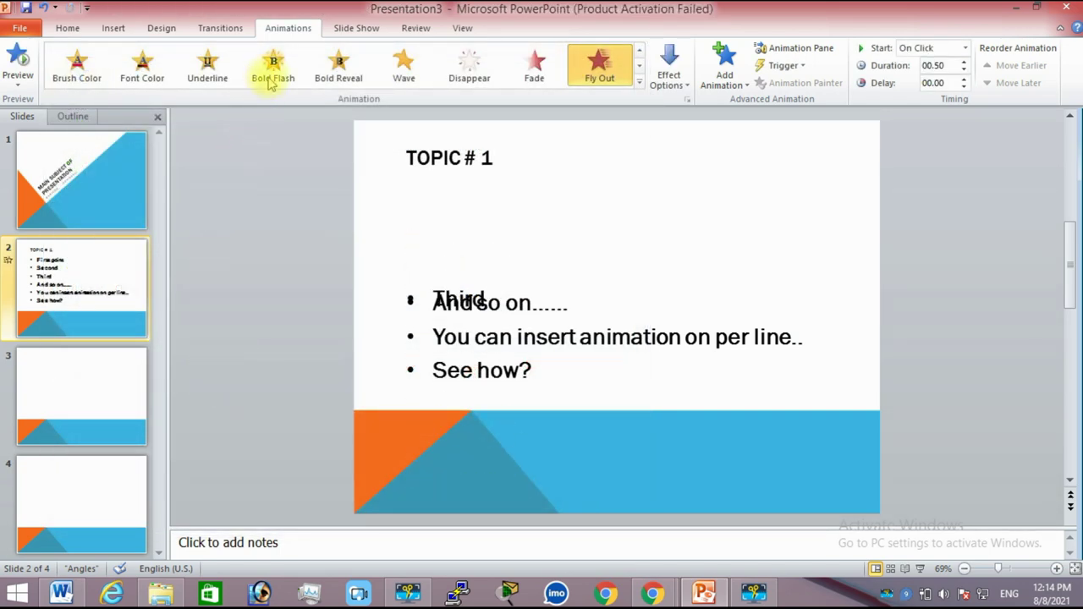
click(639, 82)
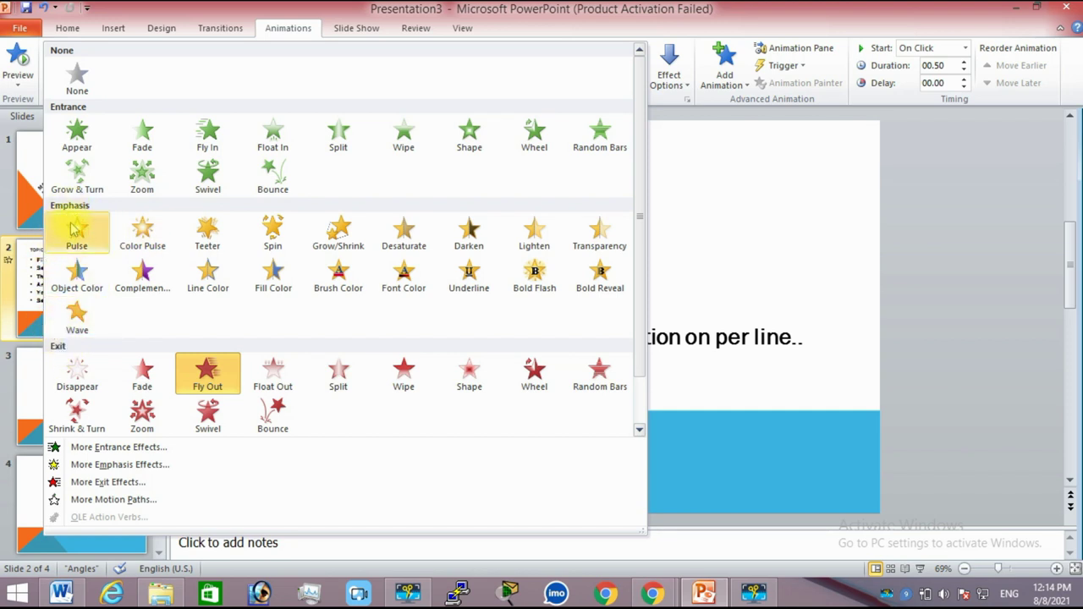
click(148, 142)
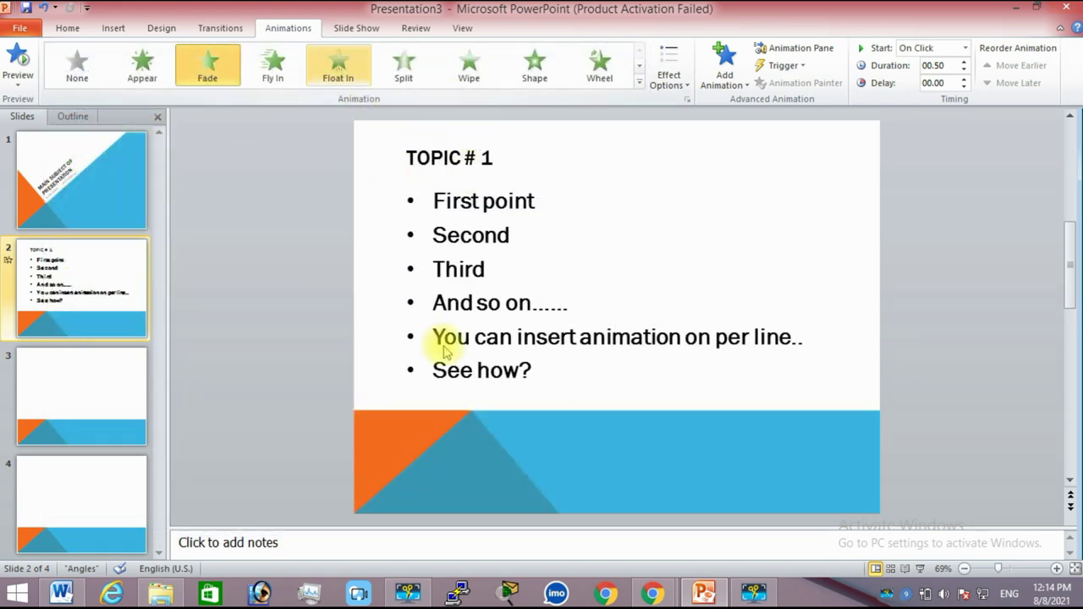
click(272, 68)
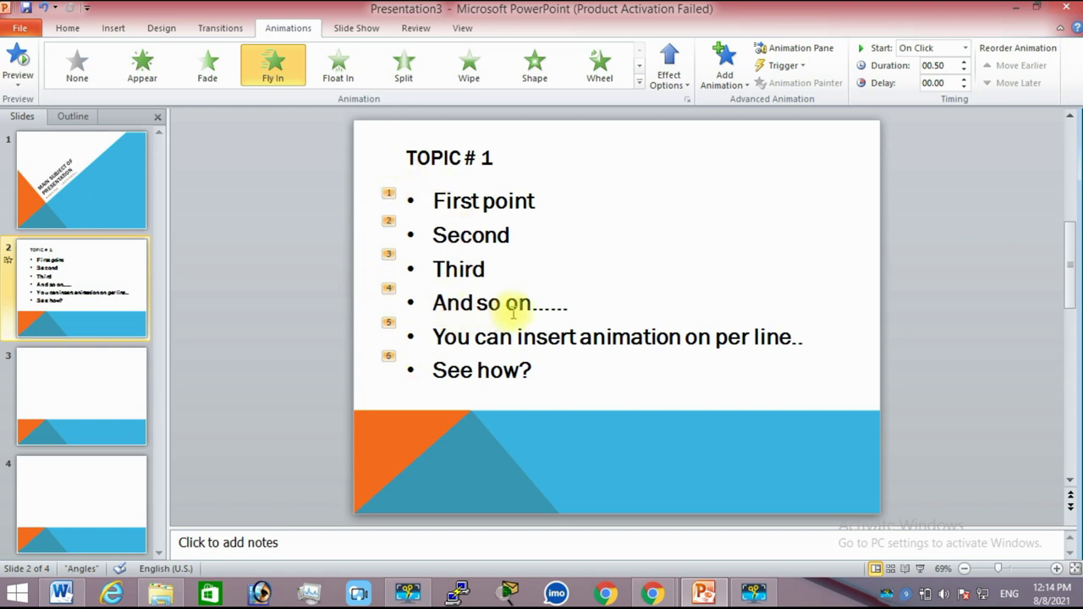
click(905, 569)
Advance through the six bullet animations to slide 3, then exit the slide show with Esc
click(391, 151)
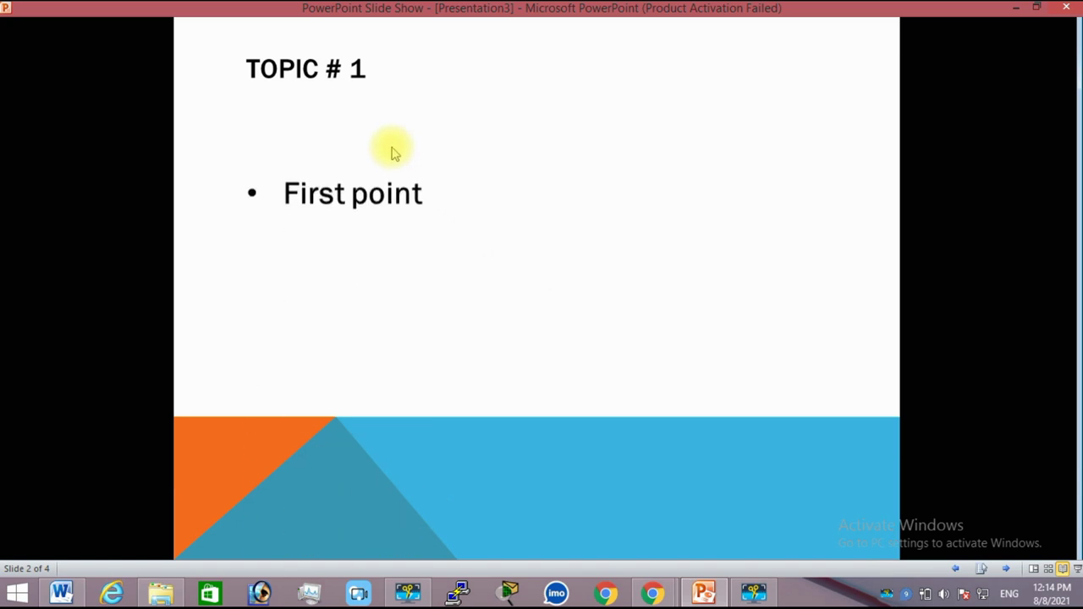
click(392, 151)
click(499, 167)
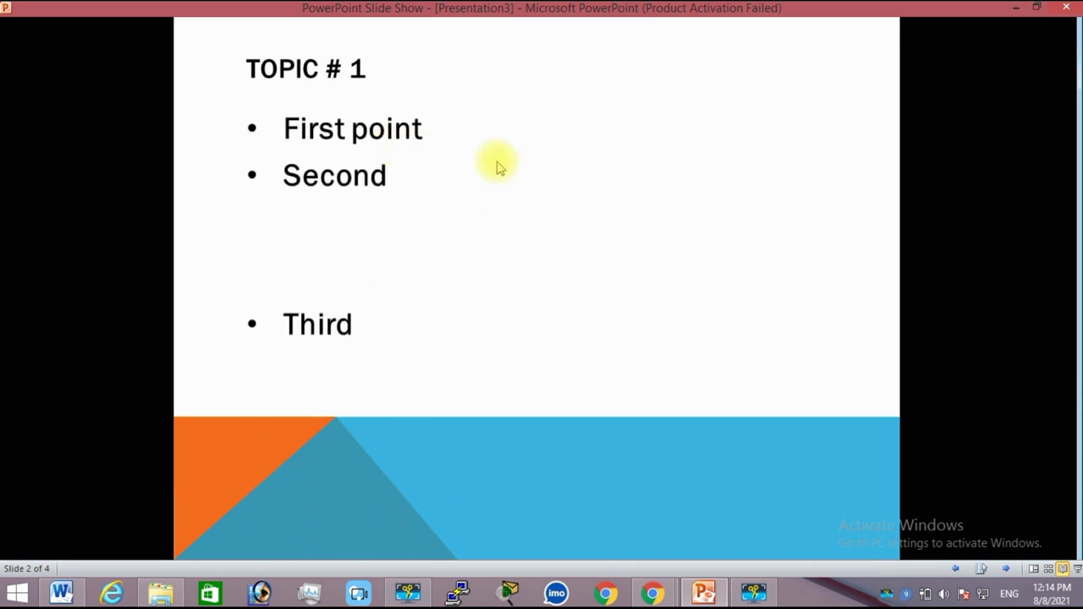
click(499, 167)
click(499, 166)
click(499, 166)
click(500, 169)
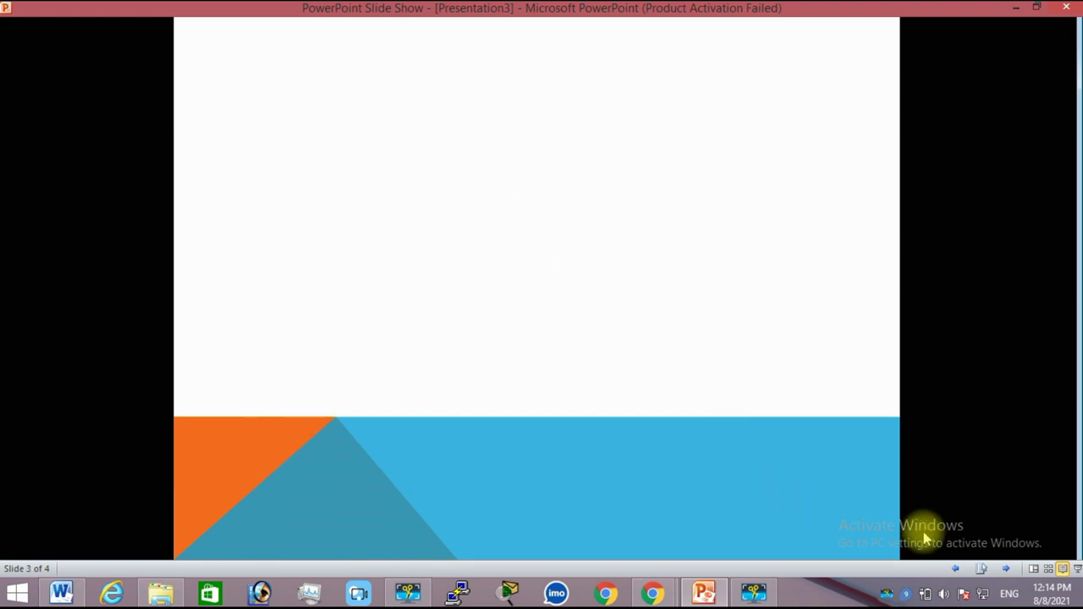
key(Escape)
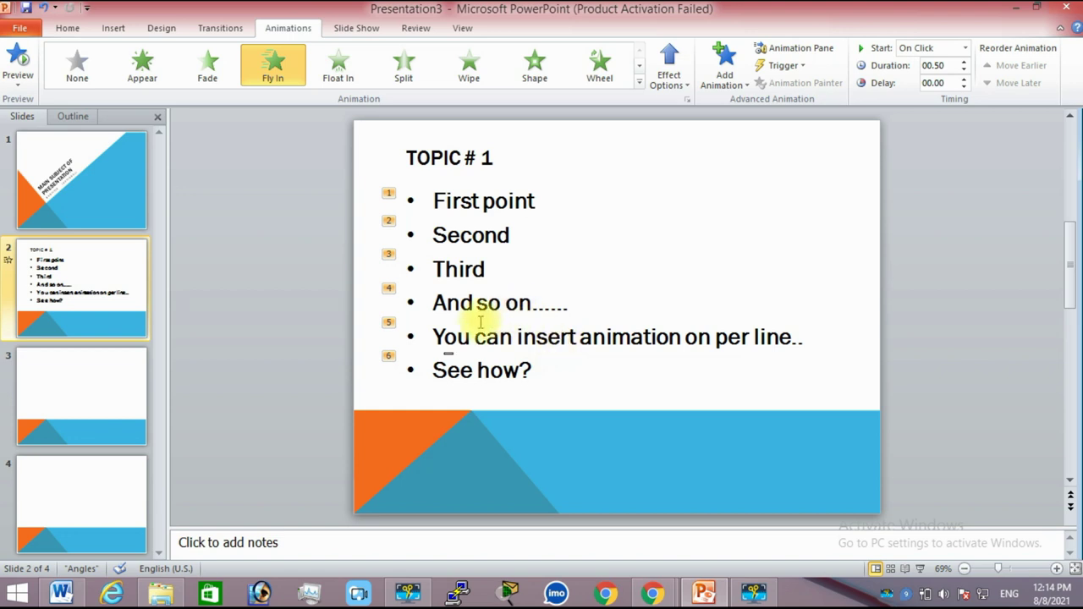
Type 'How to insert background image???' in slide 3's body and grow it to 32 pt
click(87, 402)
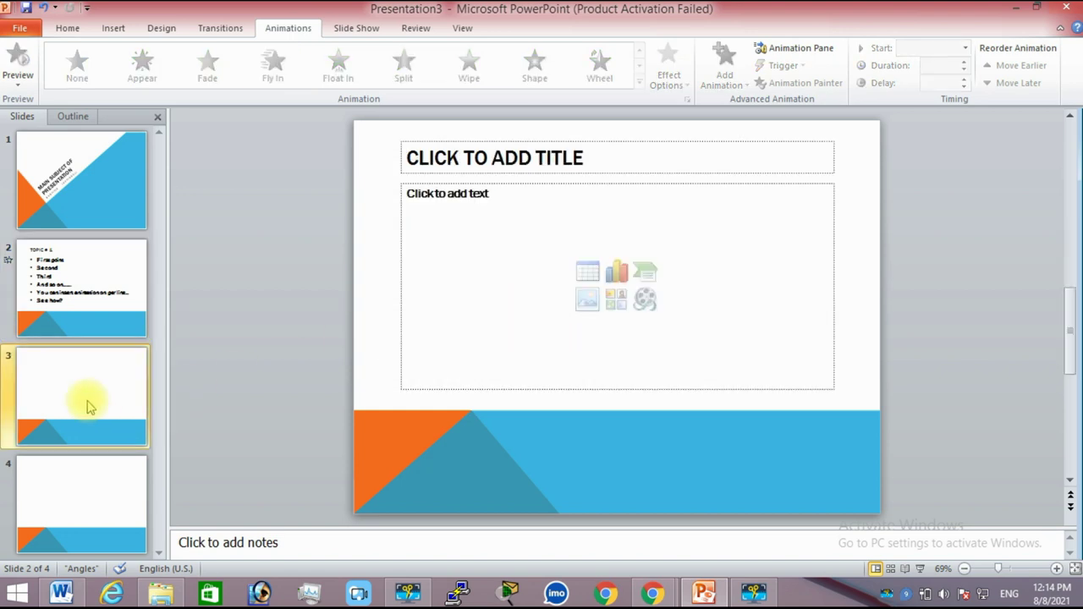
click(516, 225)
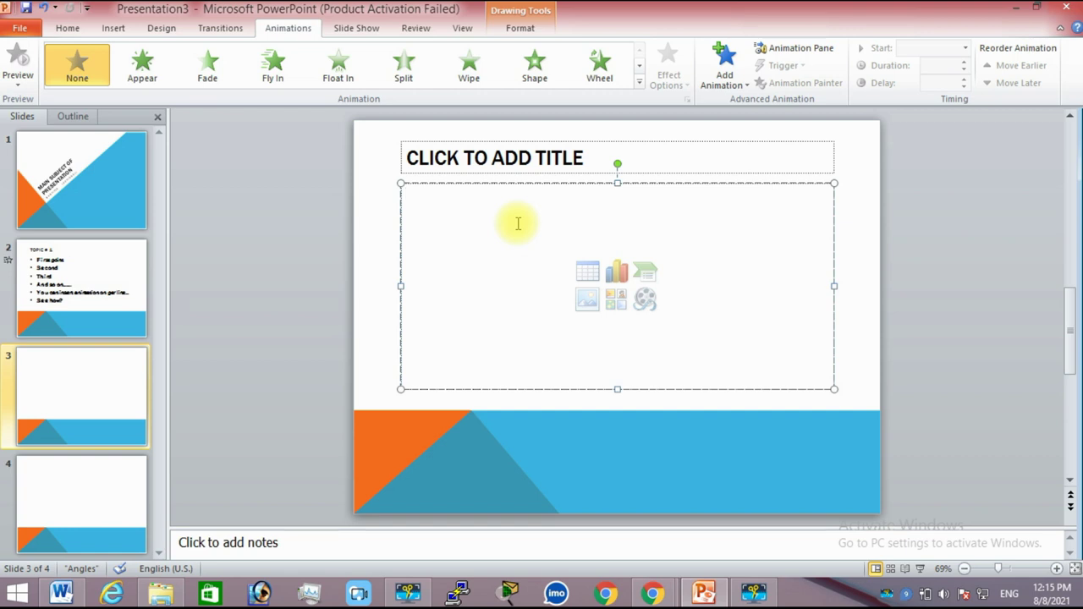
text(ho)
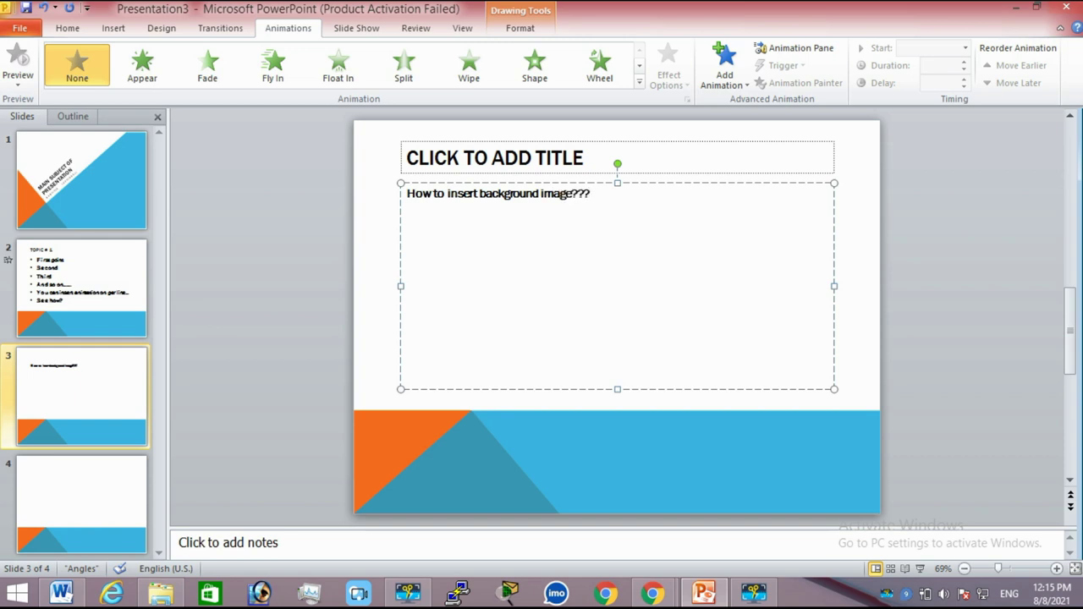
drag(619, 198, 405, 194)
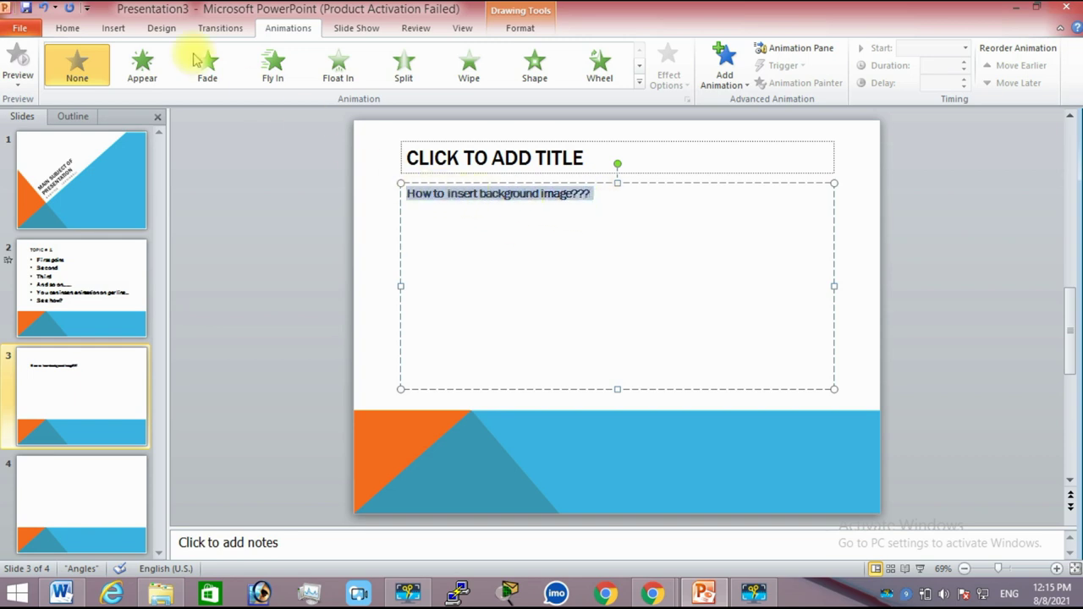
click(66, 28)
click(345, 55)
click(345, 55)
click(345, 55)
click(345, 55)
click(345, 55)
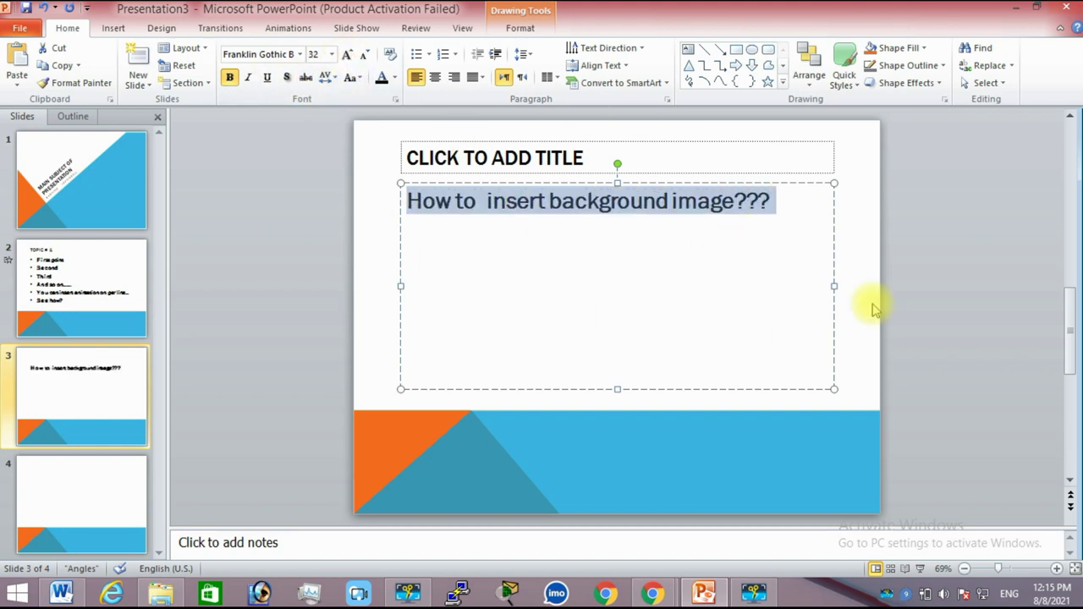
Add a second line 'Lets check out.....' below the question
key(Right)
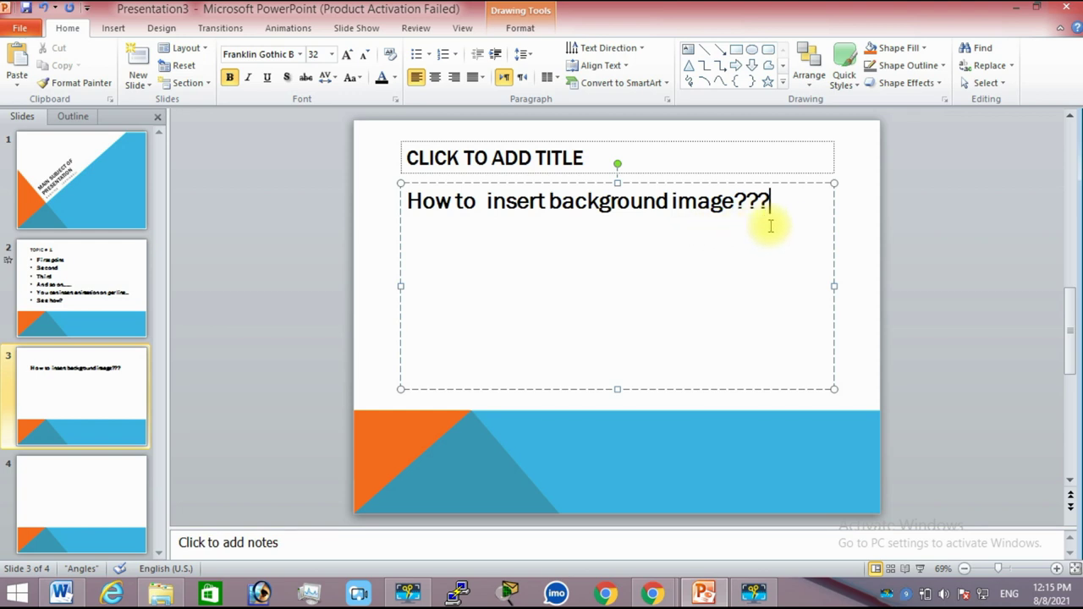
click(643, 201)
key(Return)
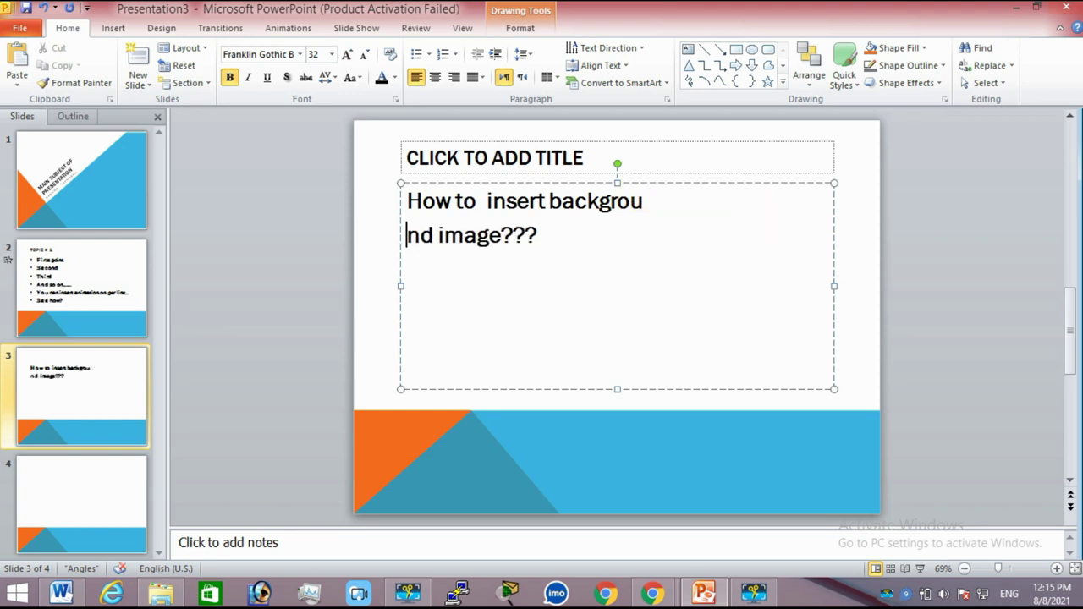
key(BackSpace)
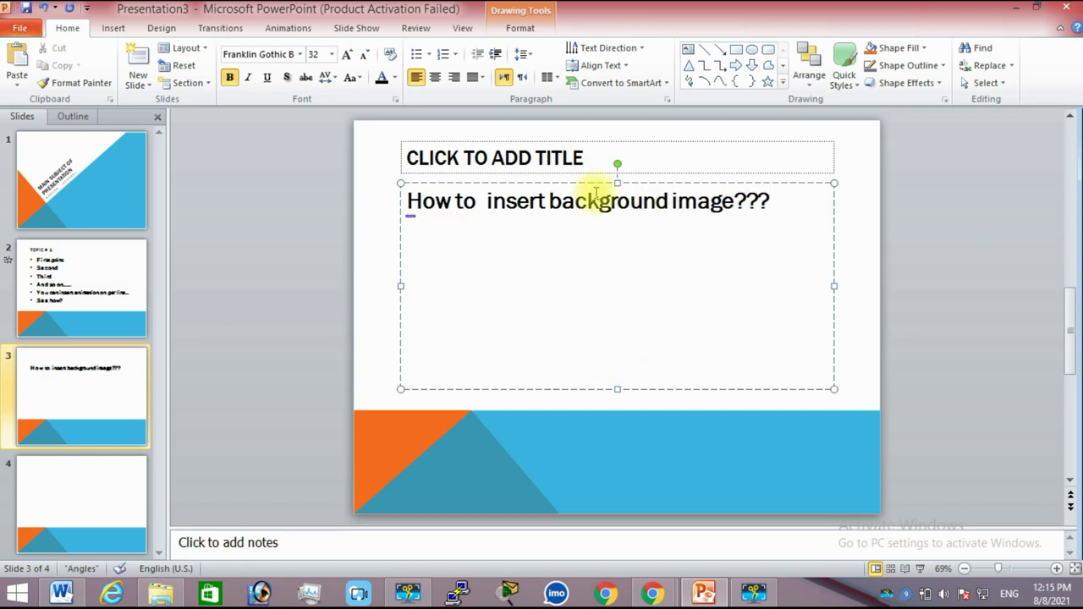
key(Return)
text(lets)
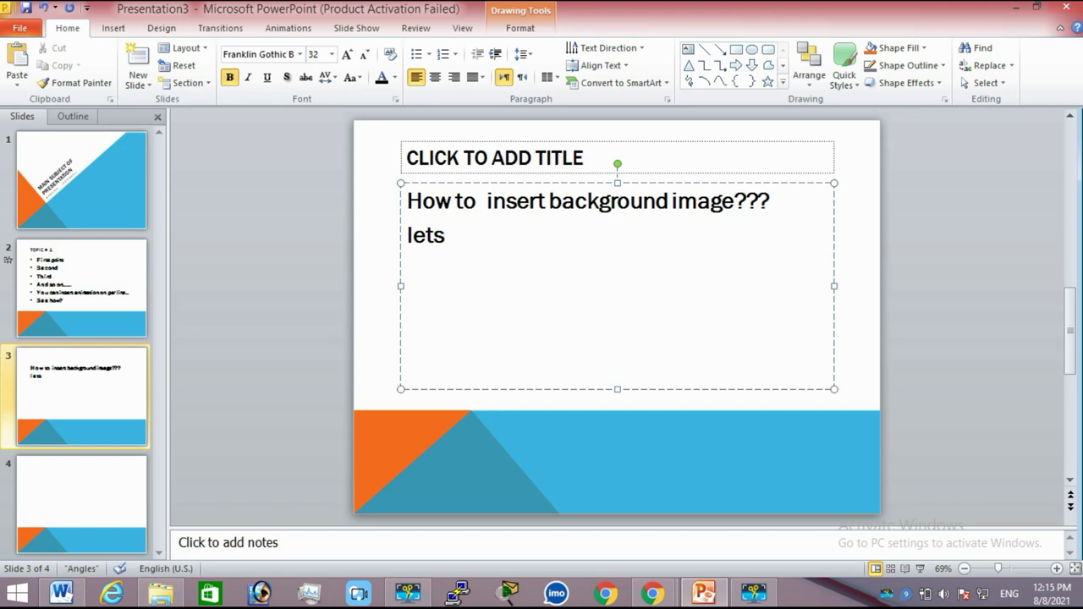
text(check out.....)
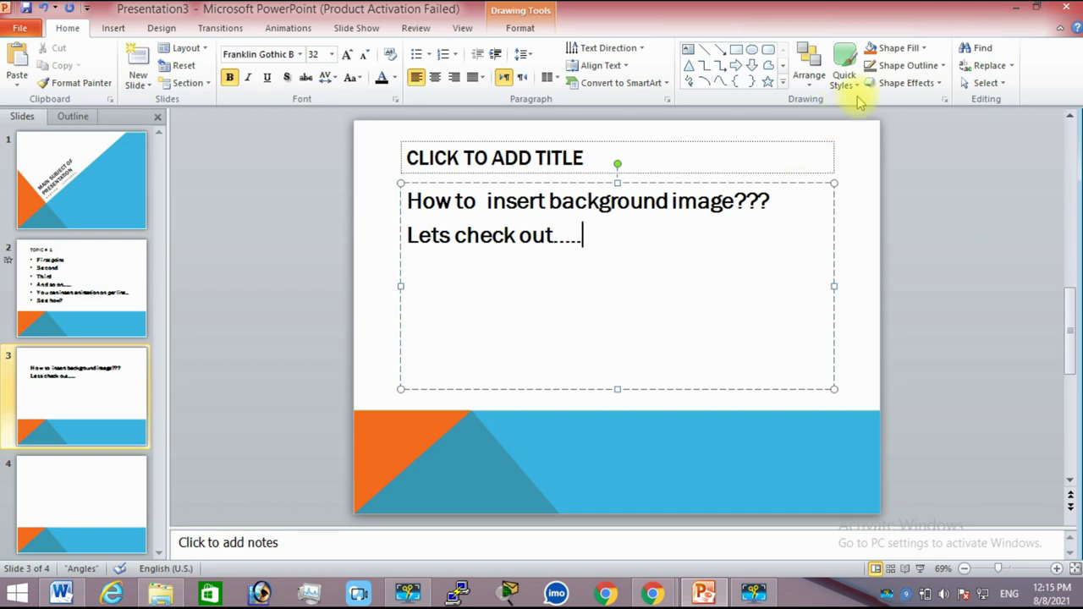
From Shape Fill, choose Picture... to fill slide 3's text box with an image
click(920, 82)
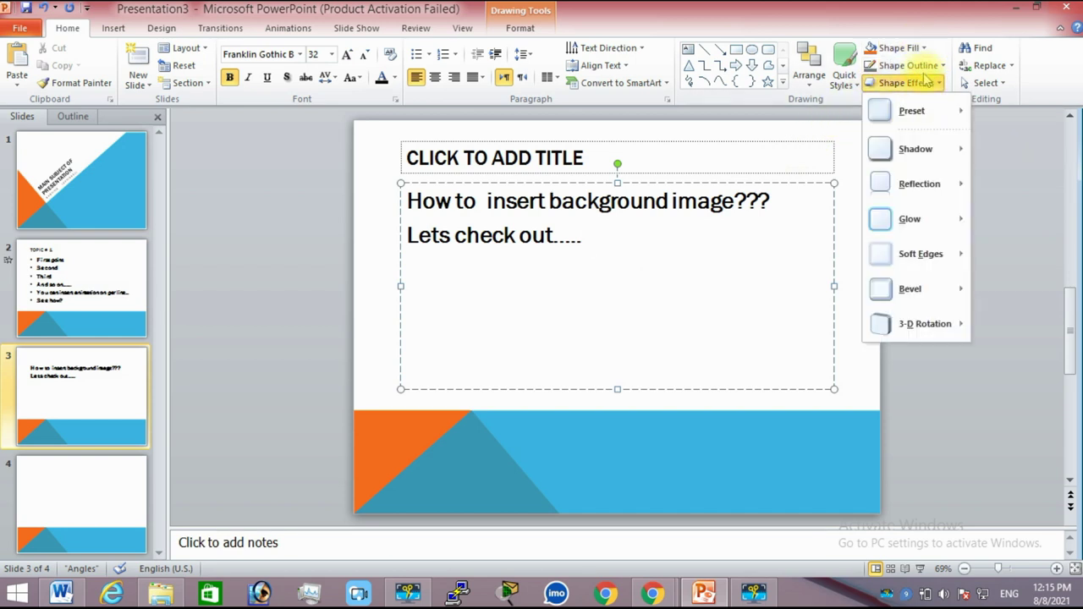
click(922, 68)
click(908, 51)
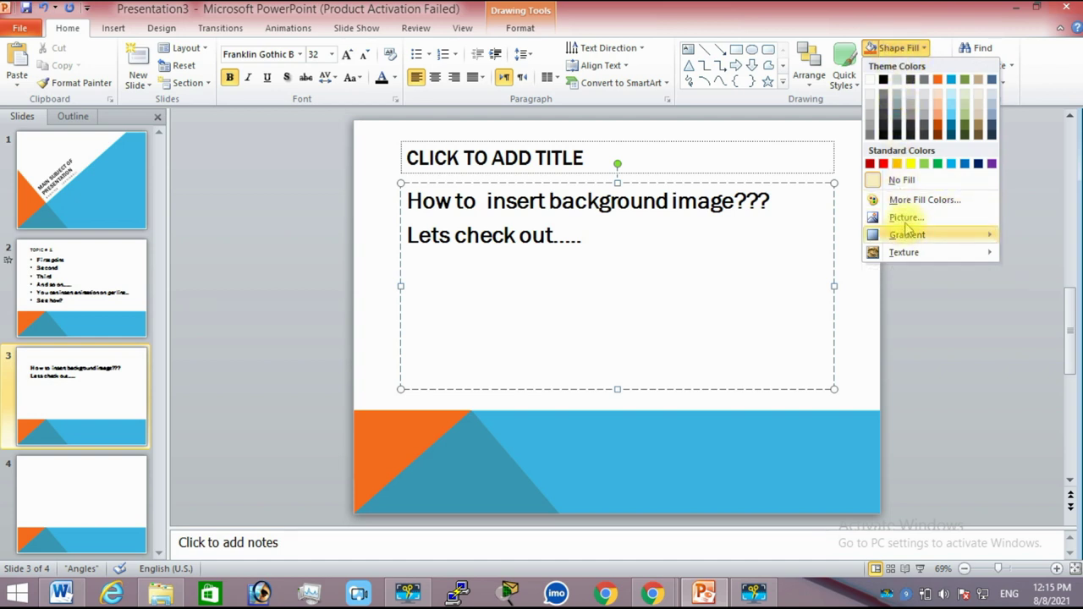
mouse_move(907, 234)
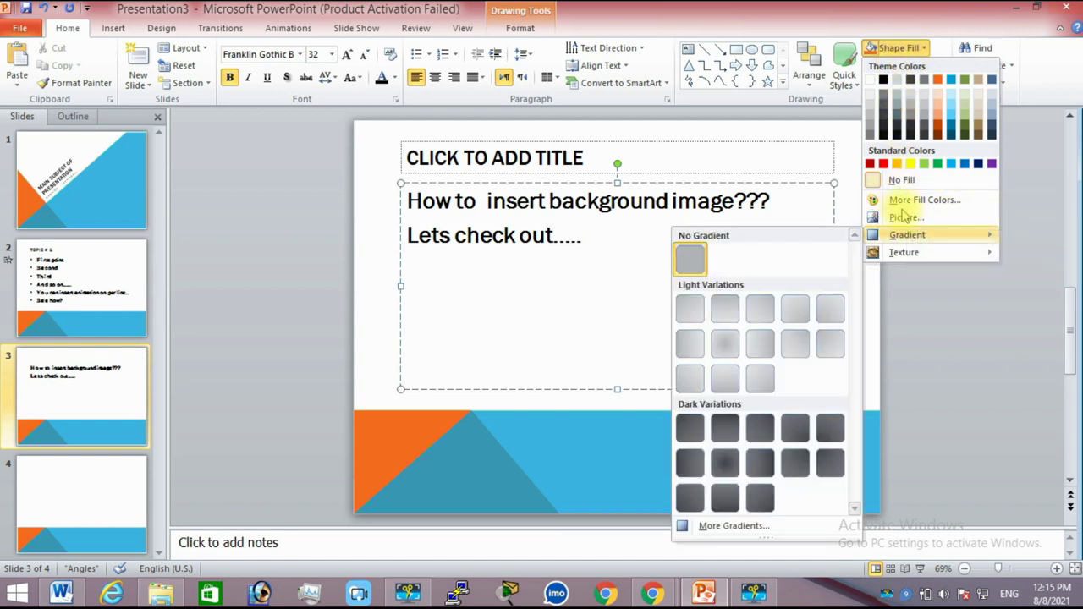
click(904, 217)
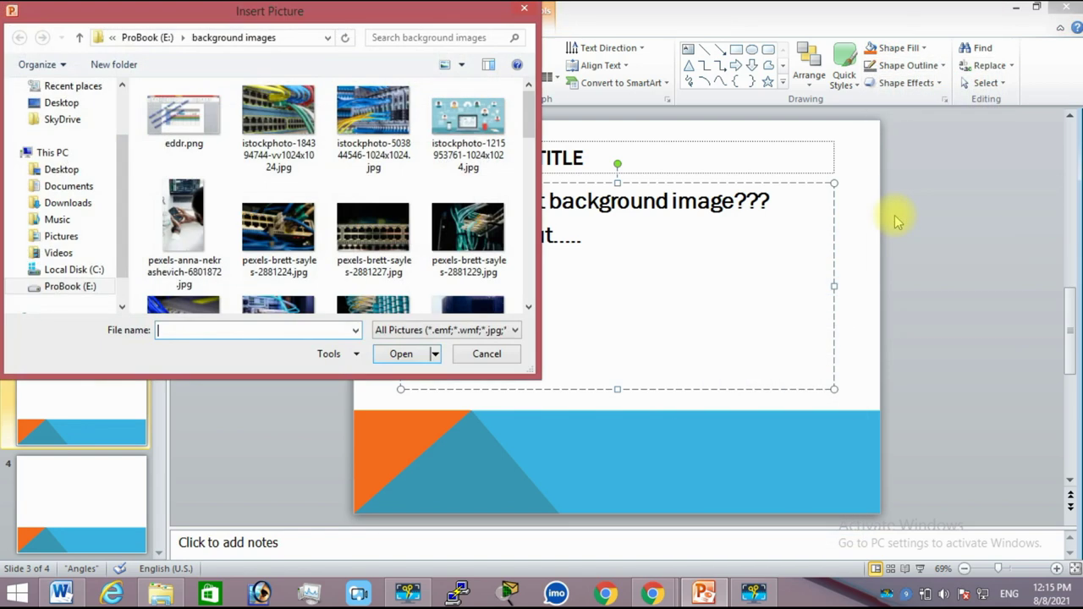
Insert the laptop photo 'pexels-cottonbro-4065876' as the text box's fill
scroll(528, 118, down, 2)
scroll(527, 131, down, 1)
click(468, 166)
click(401, 354)
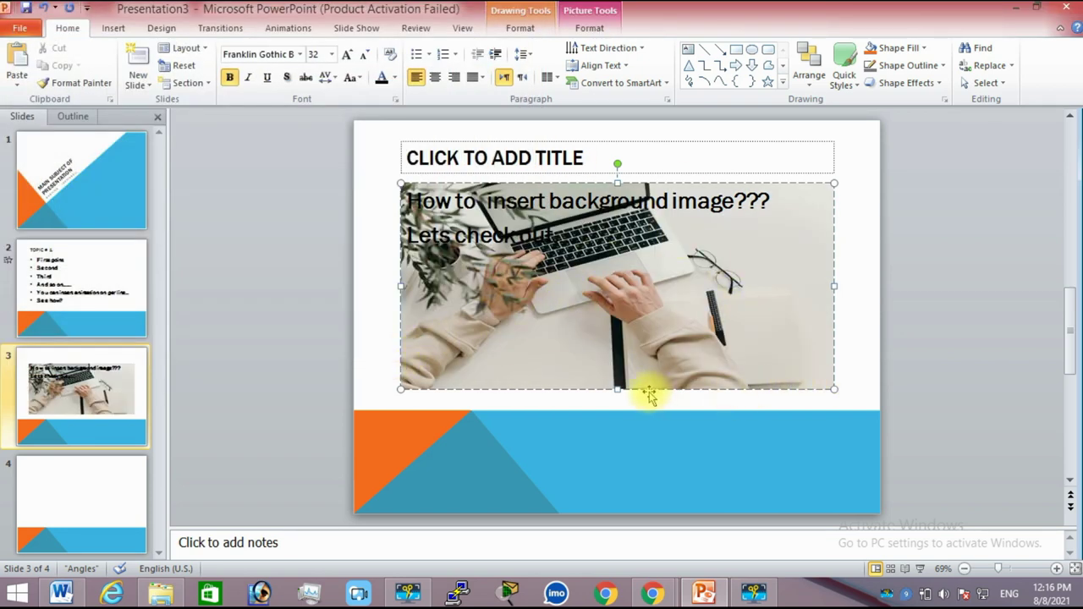
click(594, 156)
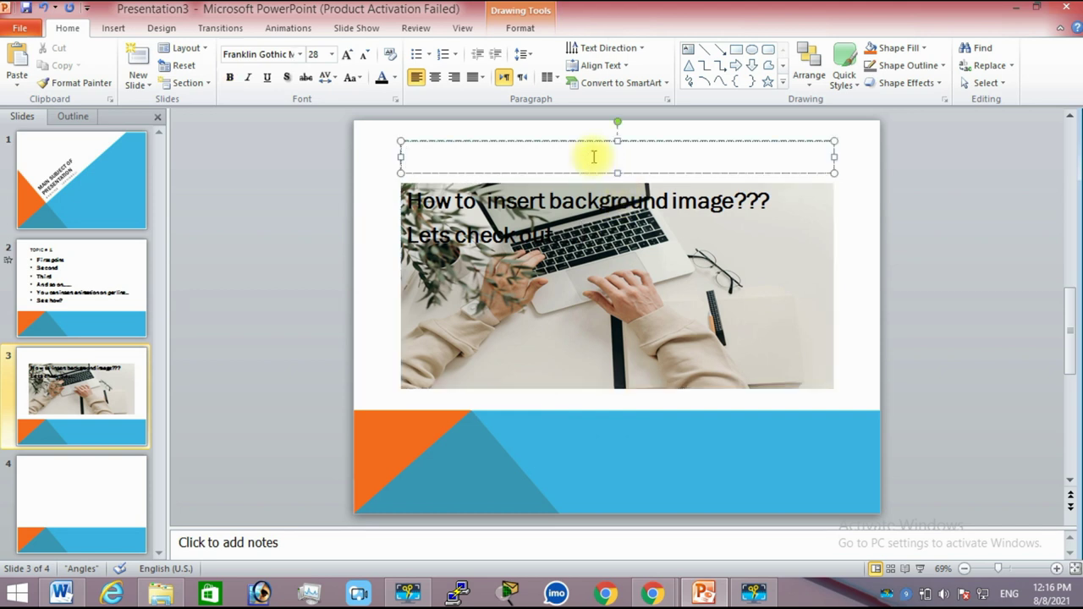
Type the title 'MAKE IT BLUR, TO READ TEXT CLEARLY, HOW??' on slide 3
text(M)
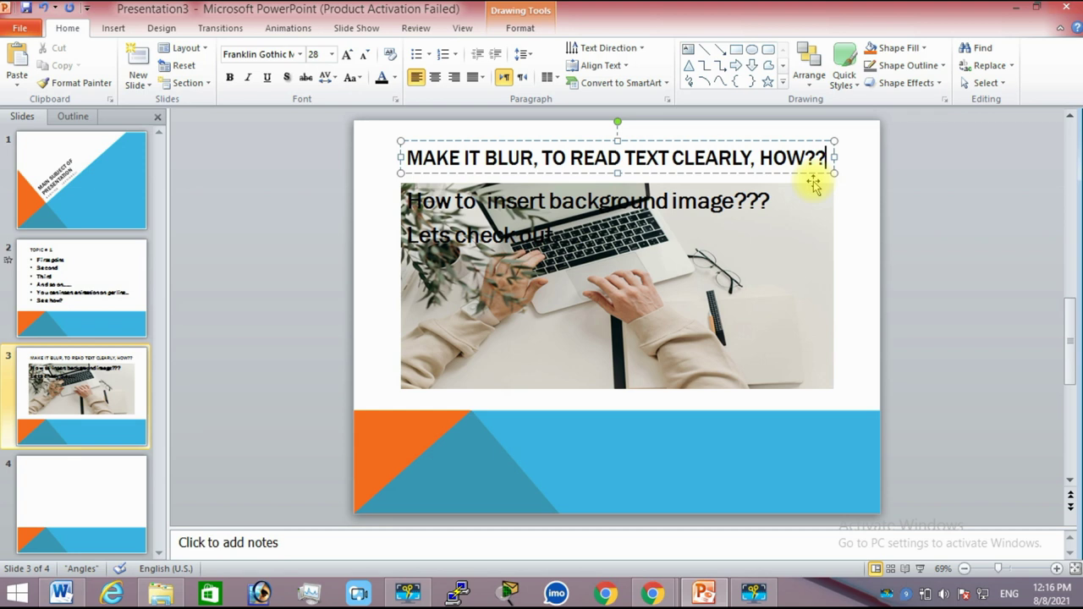
click(927, 82)
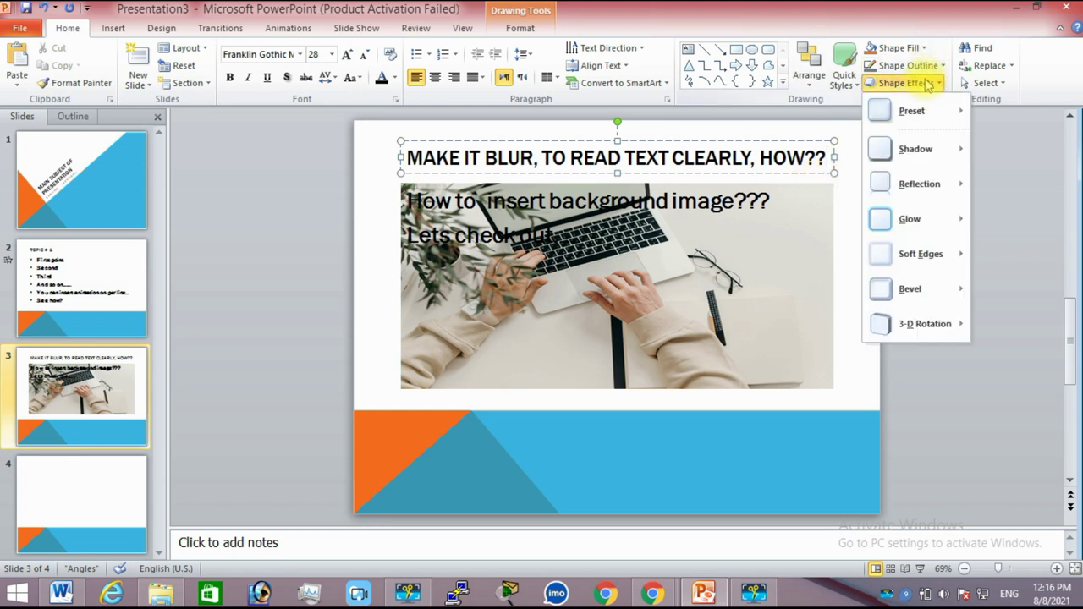
Apply a -7% Soften/Sharpen picture correction to the laptop photo fill
click(928, 66)
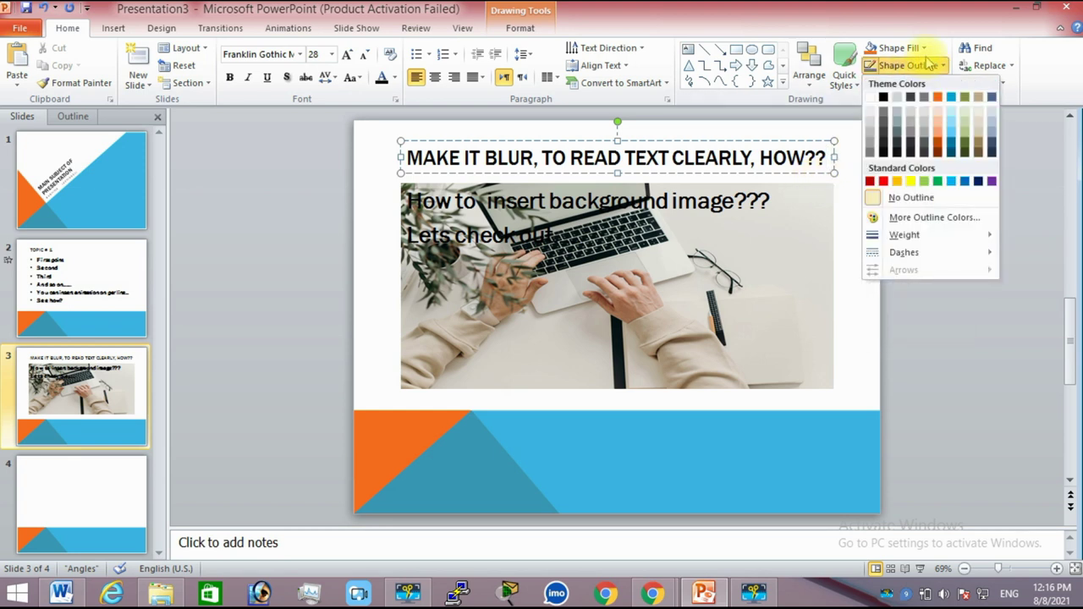
click(923, 48)
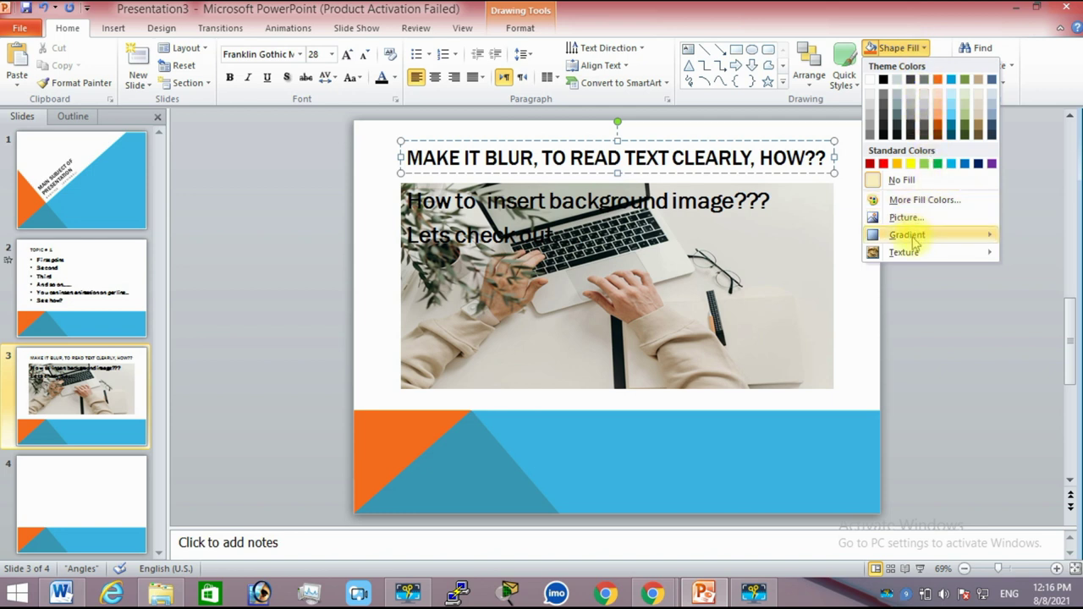
mouse_move(907, 234)
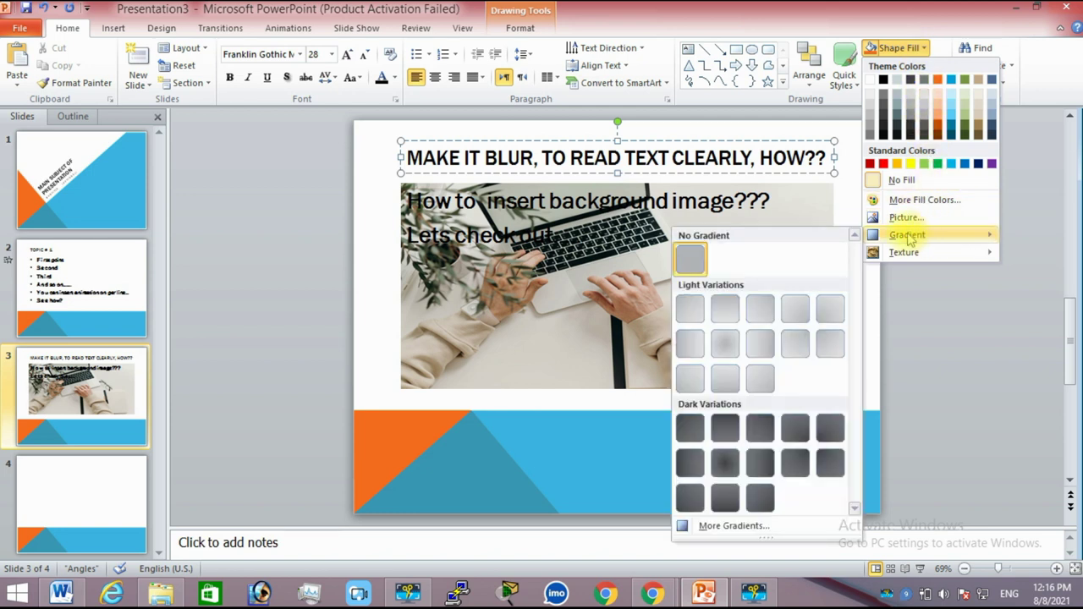
click(747, 525)
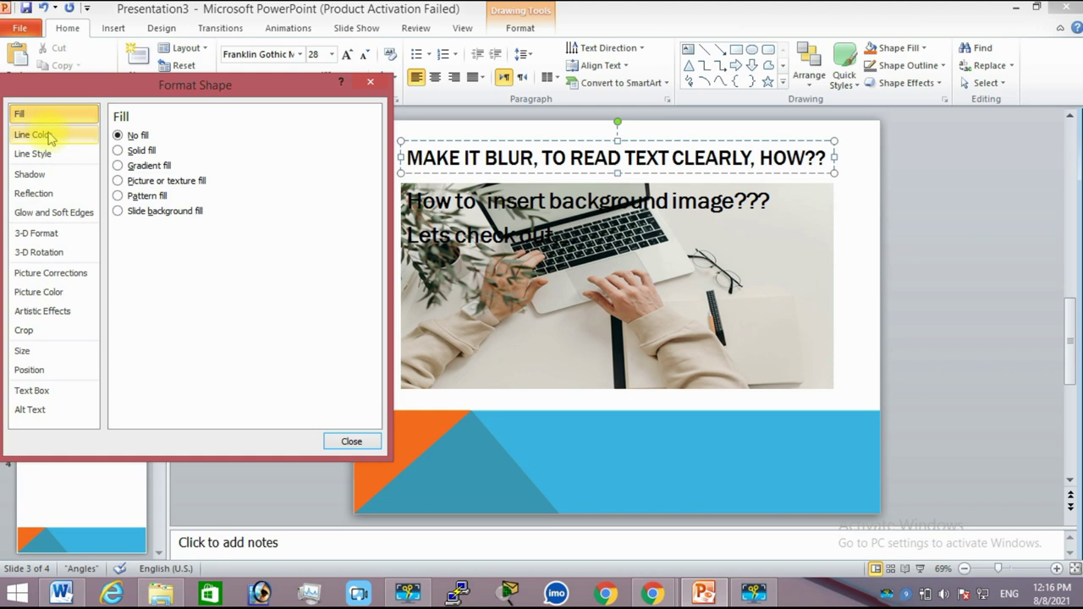
click(45, 276)
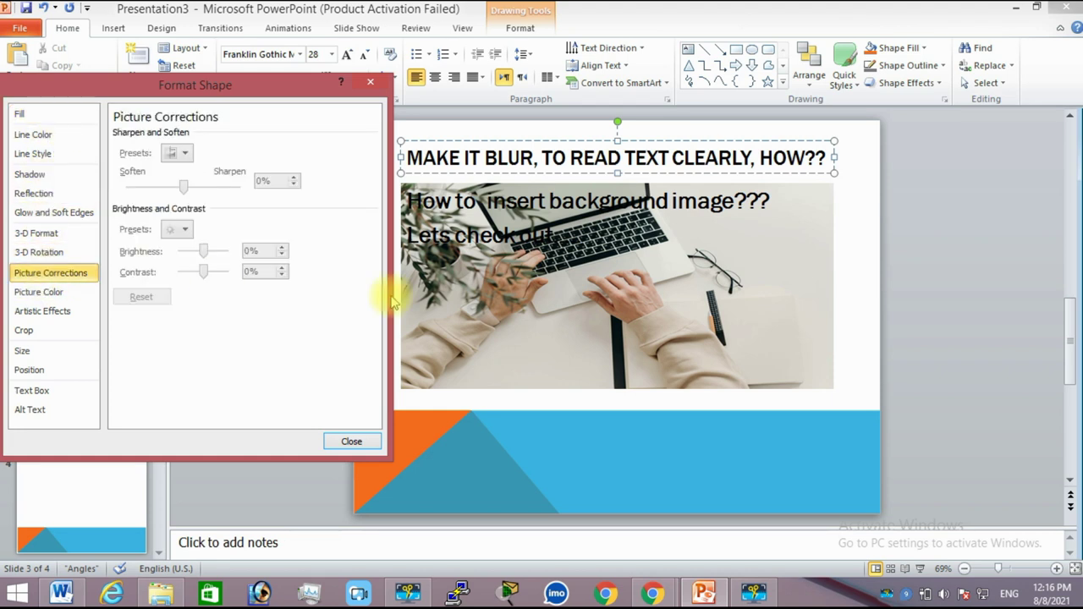
click(630, 301)
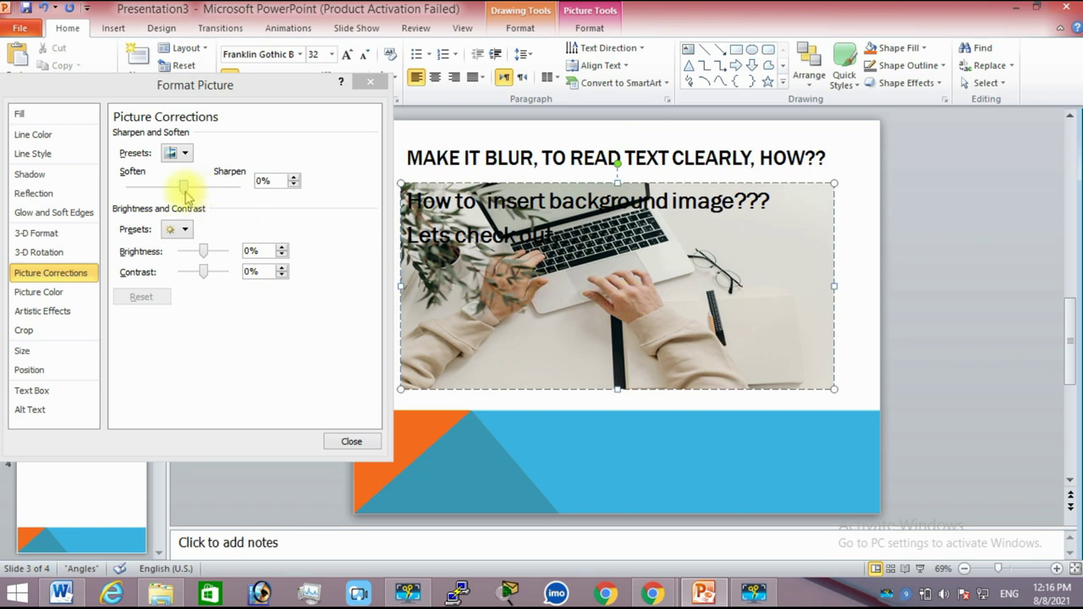
drag(183, 186, 179, 185)
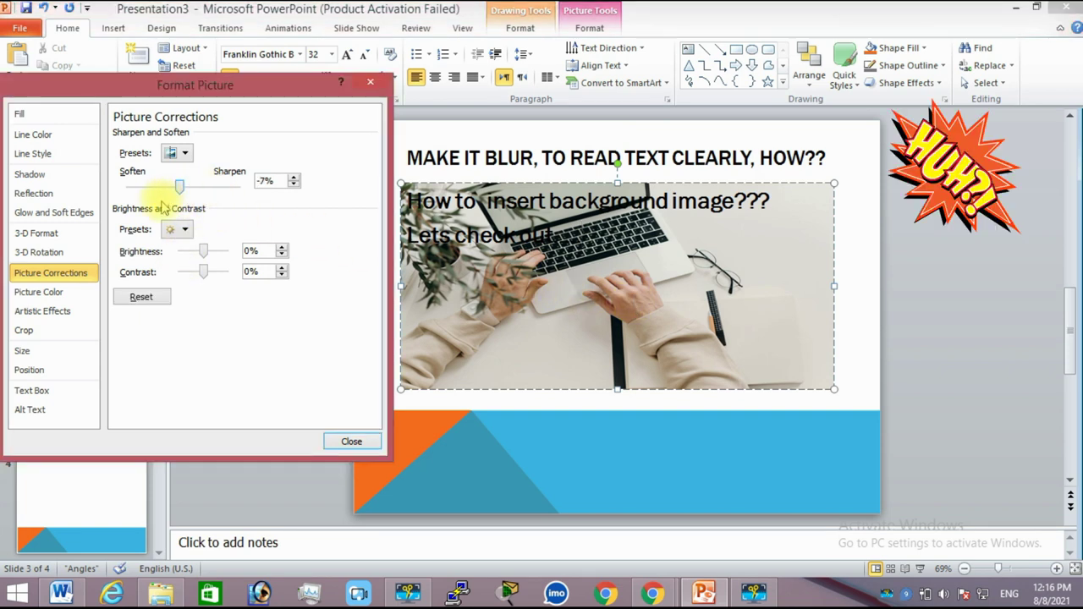
click(43, 311)
click(38, 292)
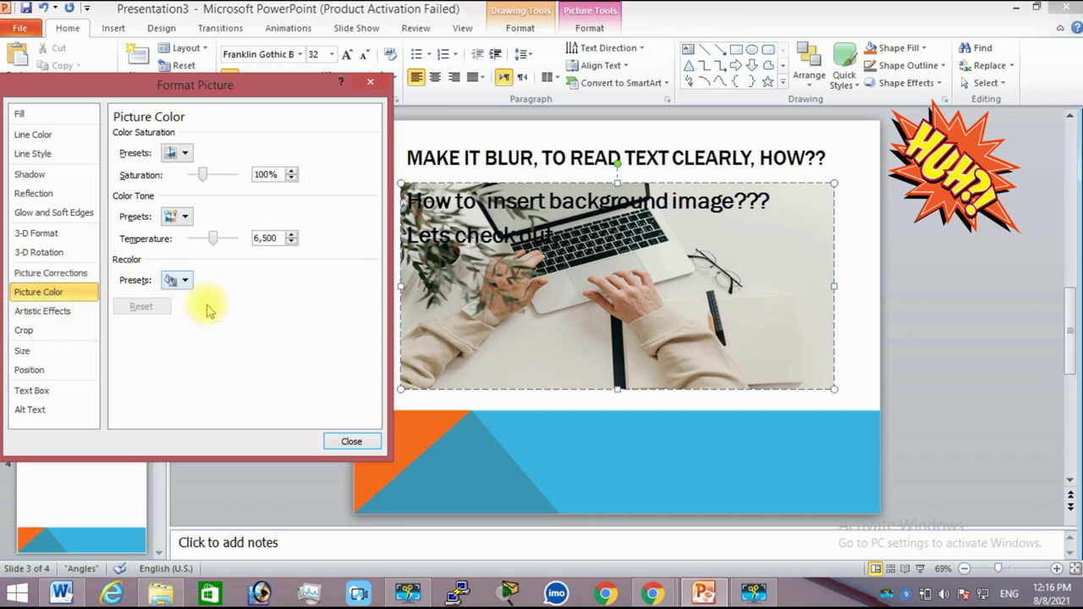
click(351, 441)
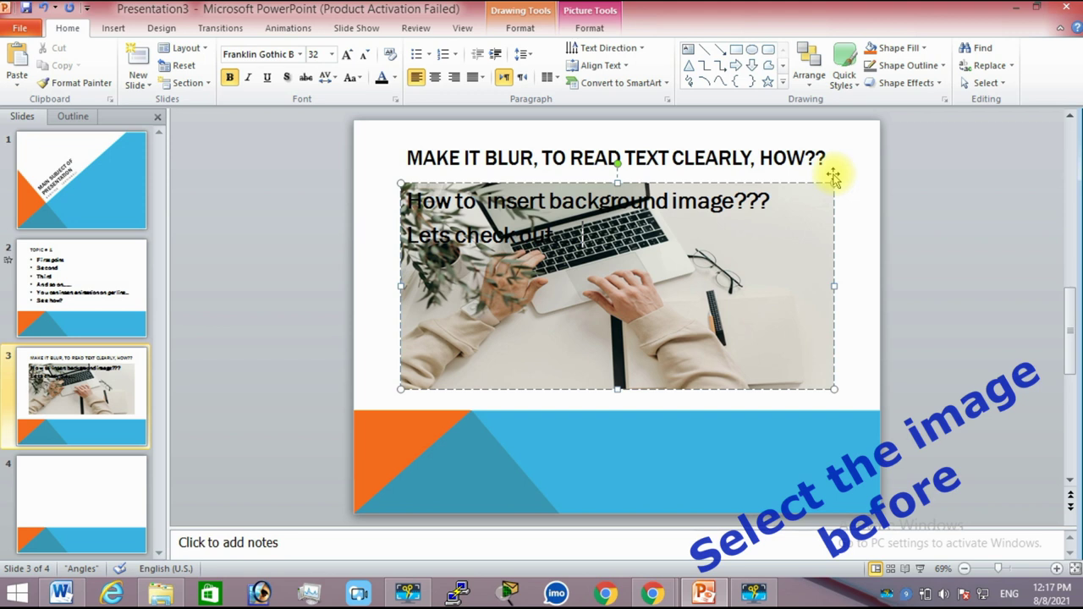
Set the laptop photo fill's transparency to 54% and check the faded result
click(924, 49)
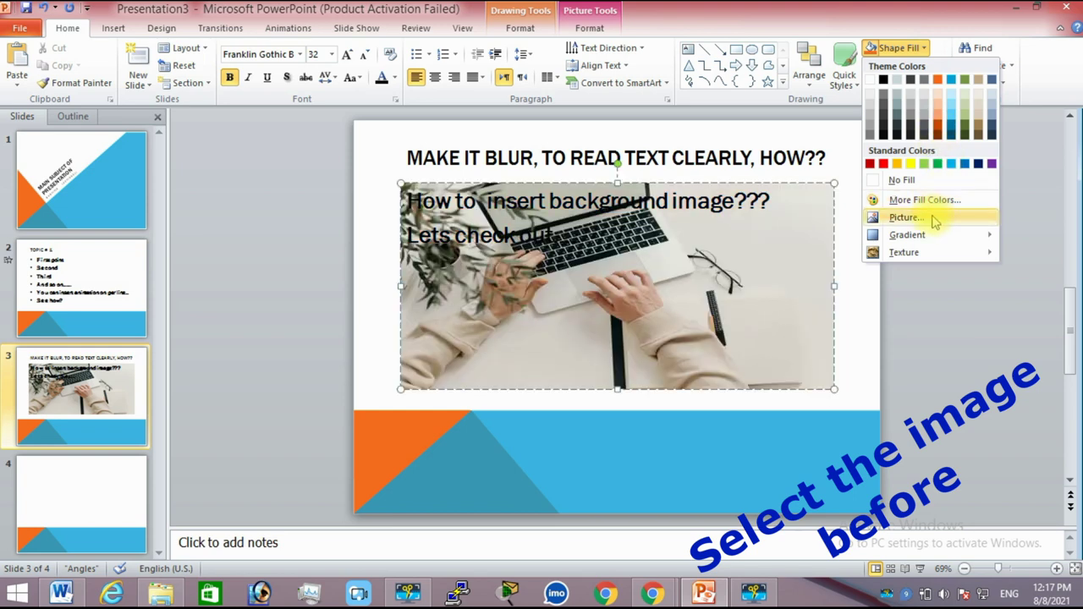
mouse_move(907, 235)
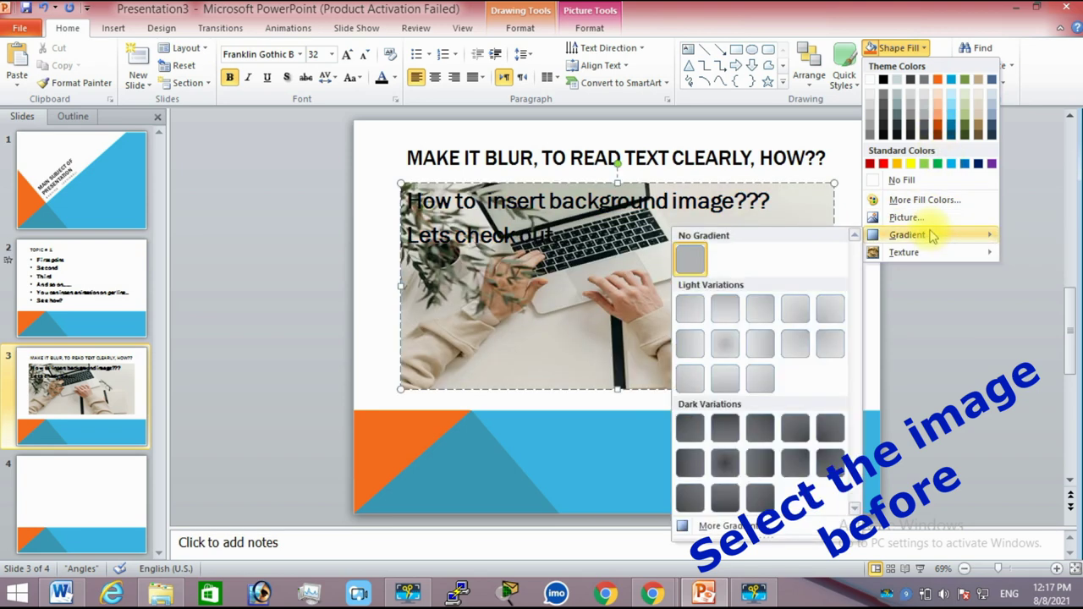
click(724, 524)
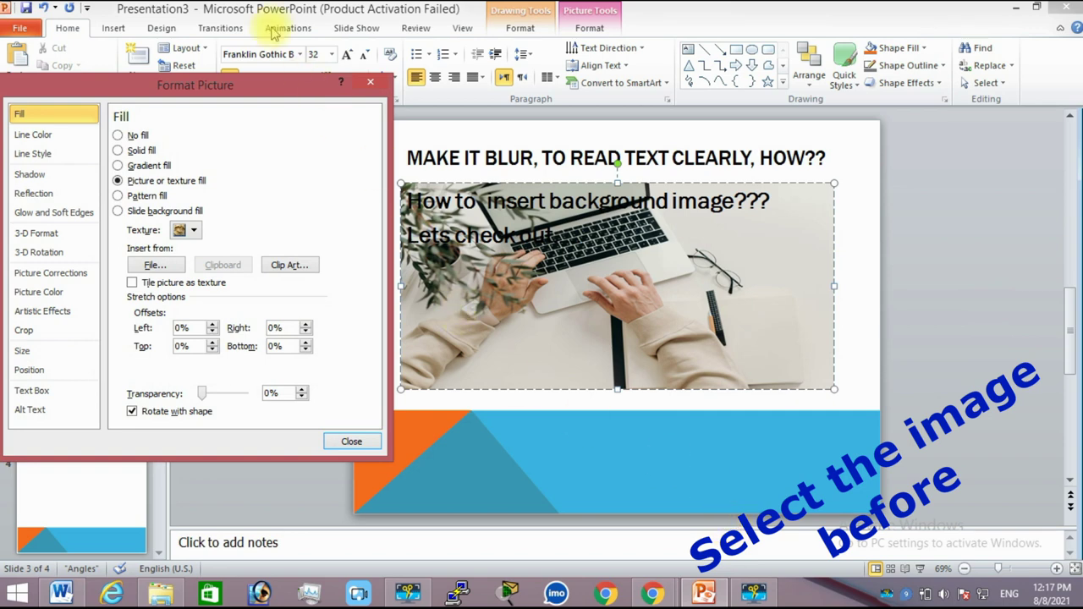
click(371, 83)
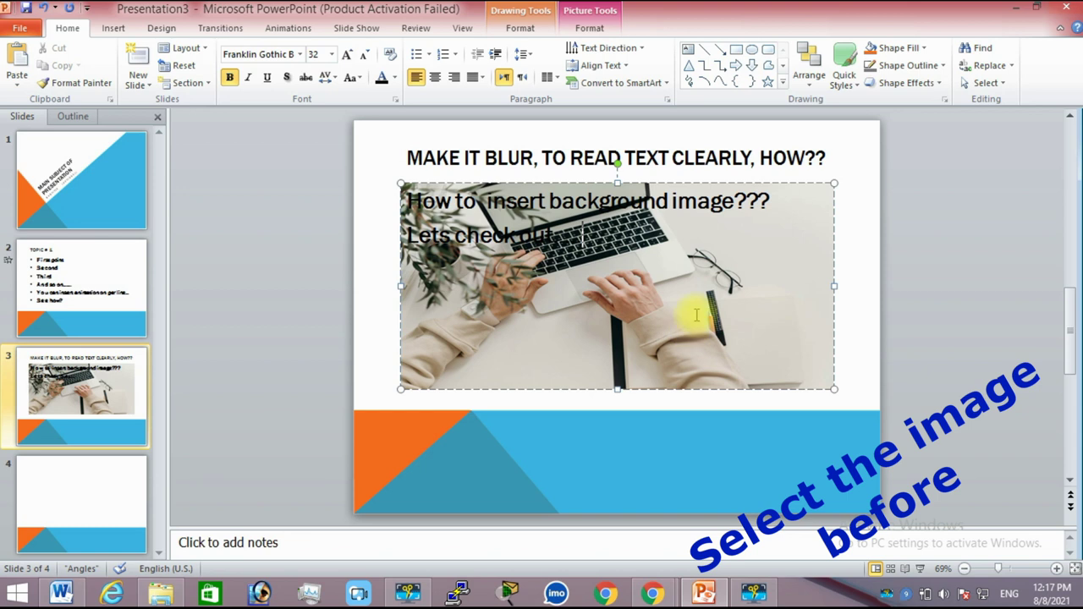
click(932, 65)
click(931, 61)
click(928, 51)
mouse_move(907, 234)
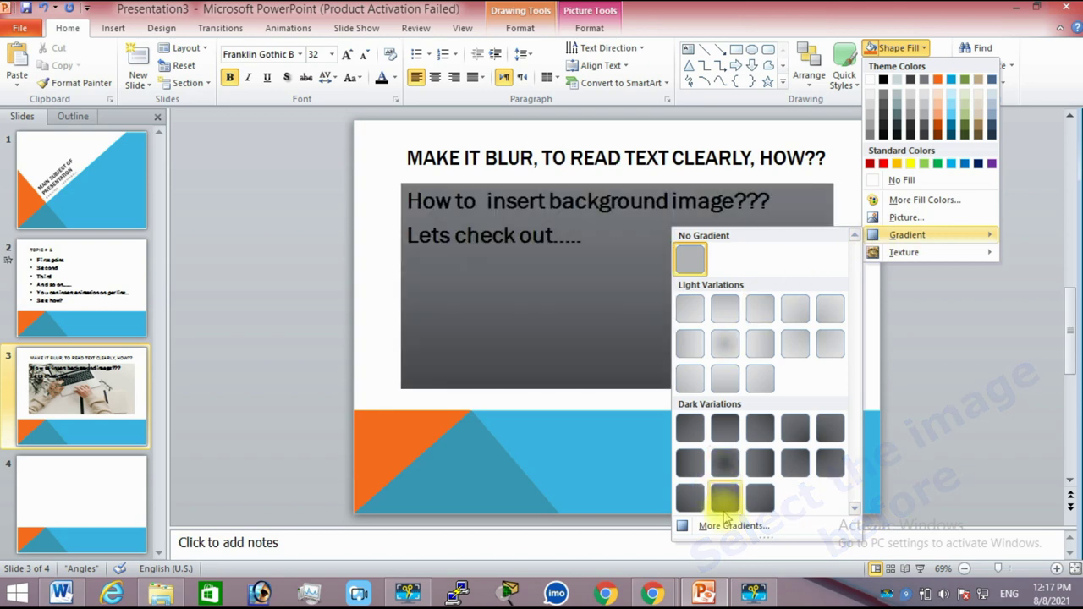
click(777, 526)
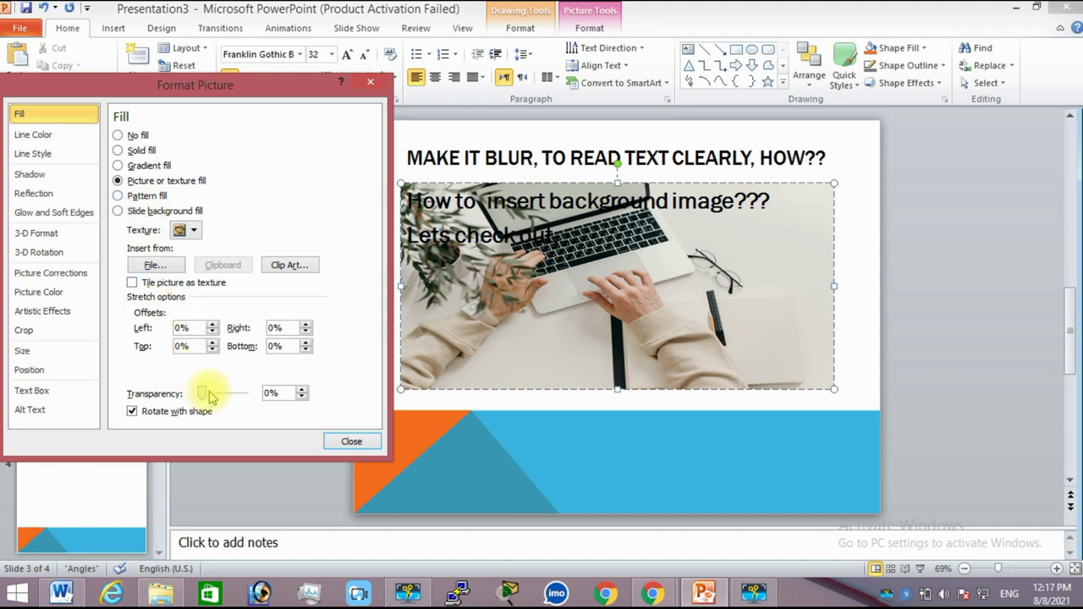
mouse_move(203, 395)
mouse_down()
mouse_move(247, 398)
mouse_move(229, 401)
mouse_up()
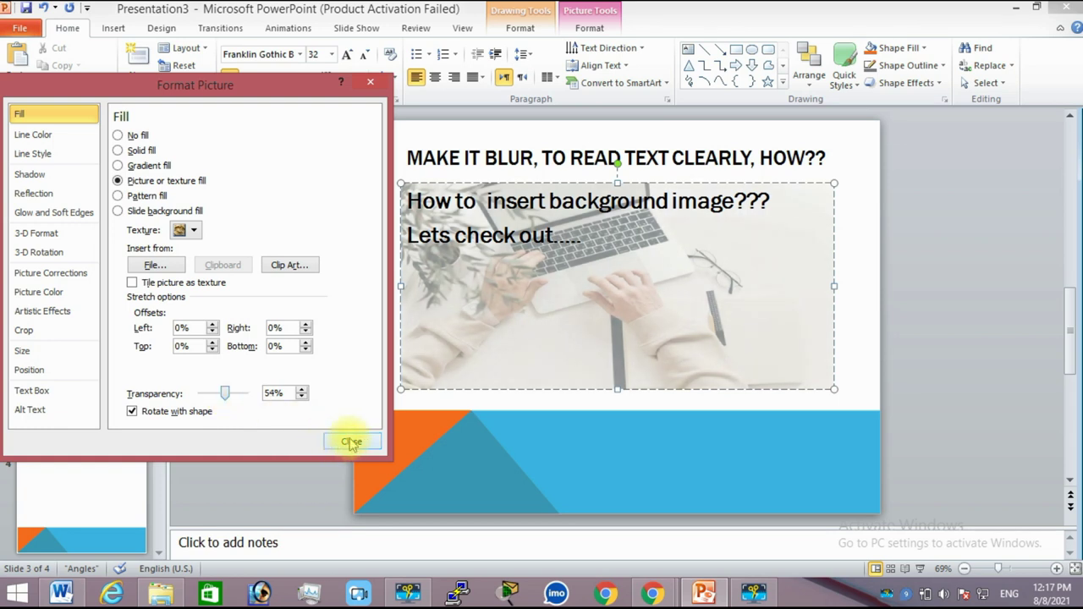
click(351, 442)
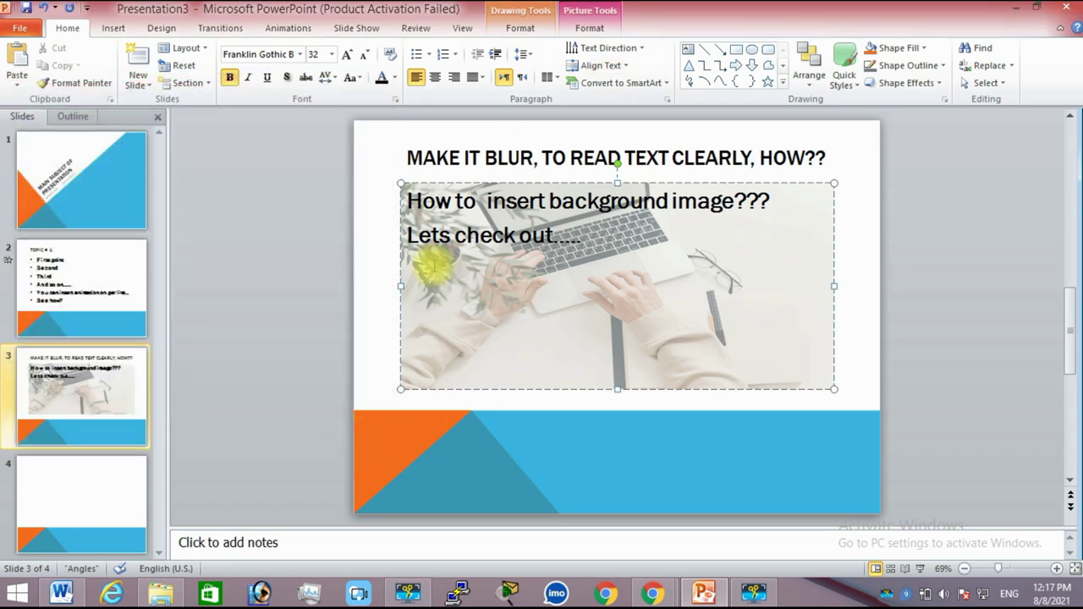
click(379, 361)
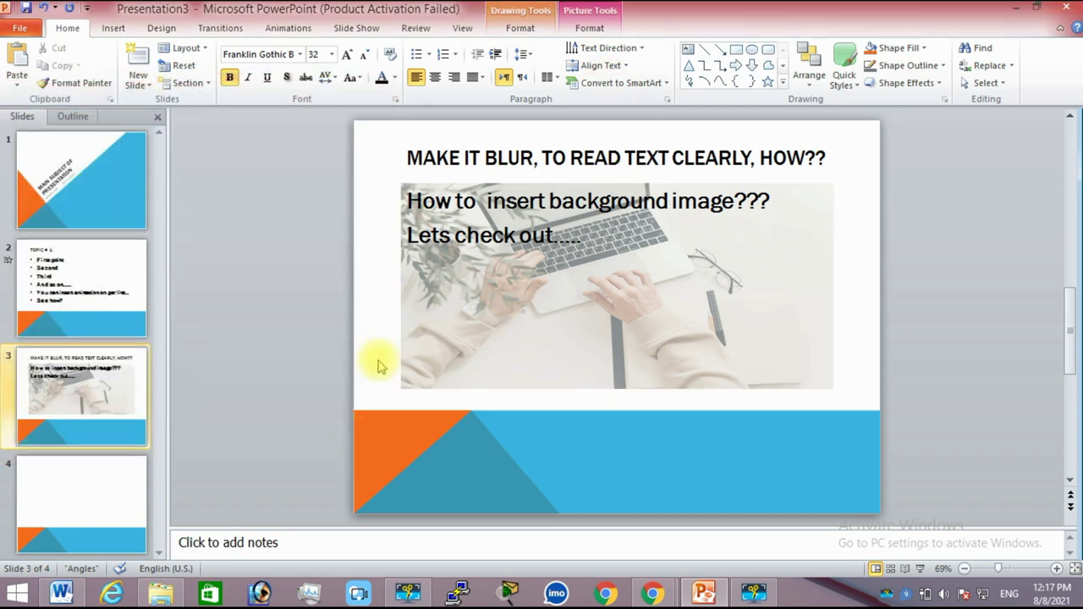
Widen slide 3's faded photo box edge to edge and extend it down to the blue band
click(564, 322)
drag(400, 392, 355, 398)
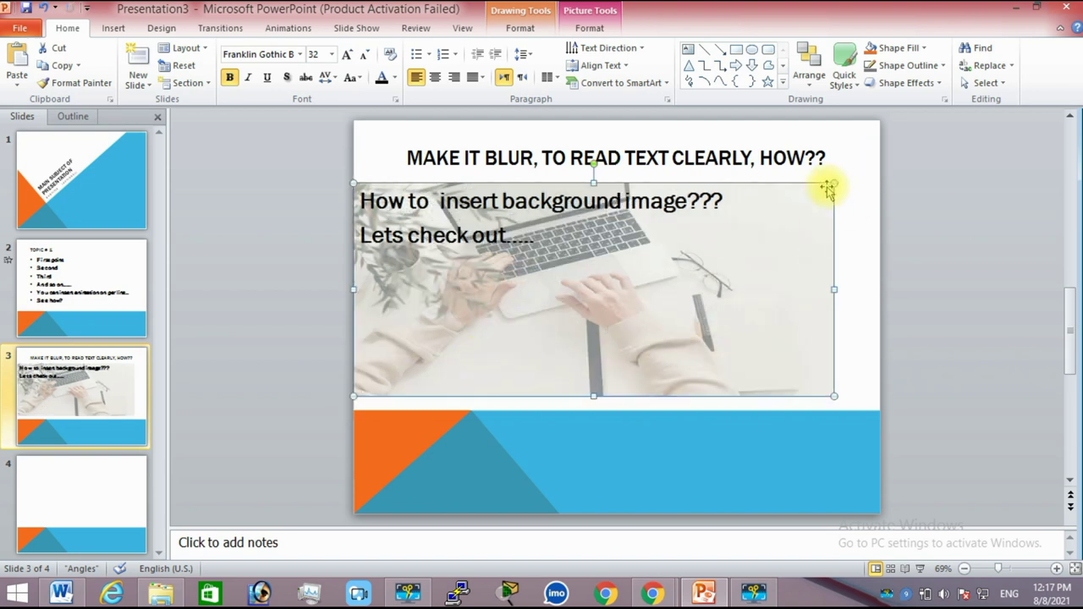
drag(832, 184, 874, 176)
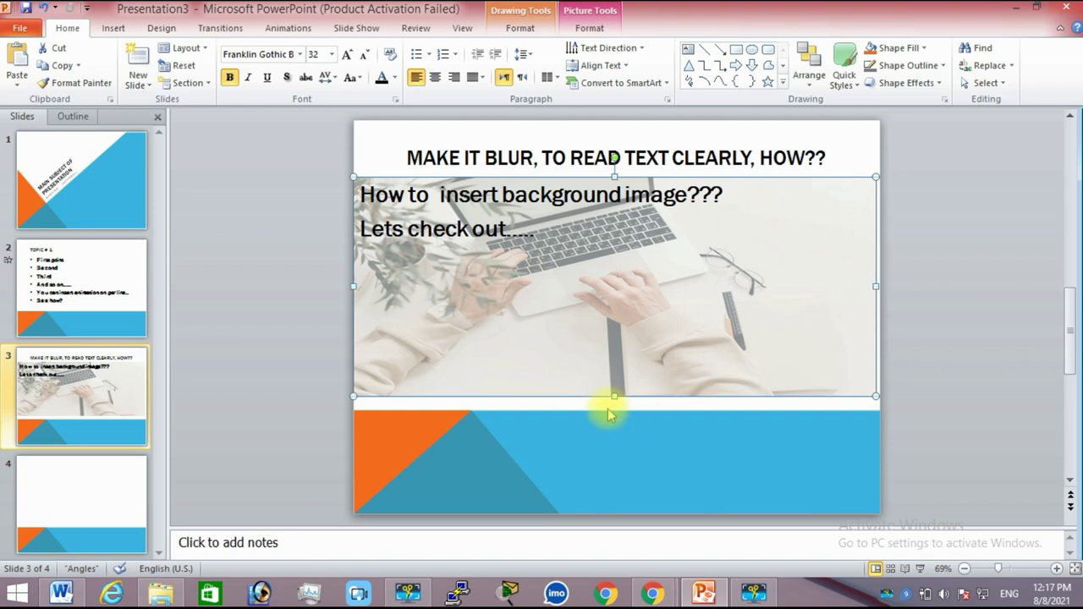
drag(615, 398, 615, 408)
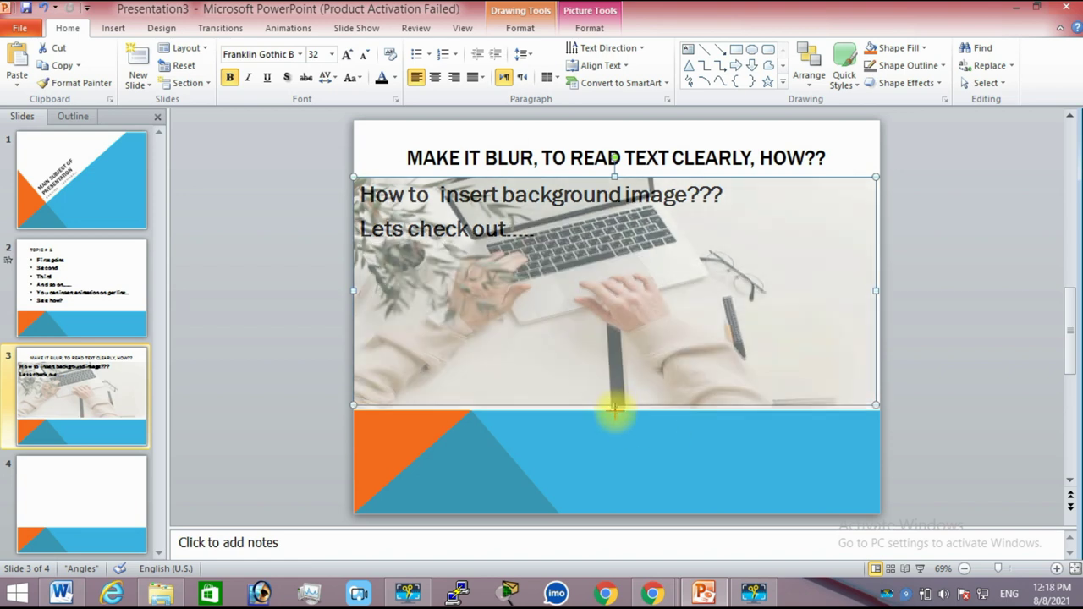
click(672, 448)
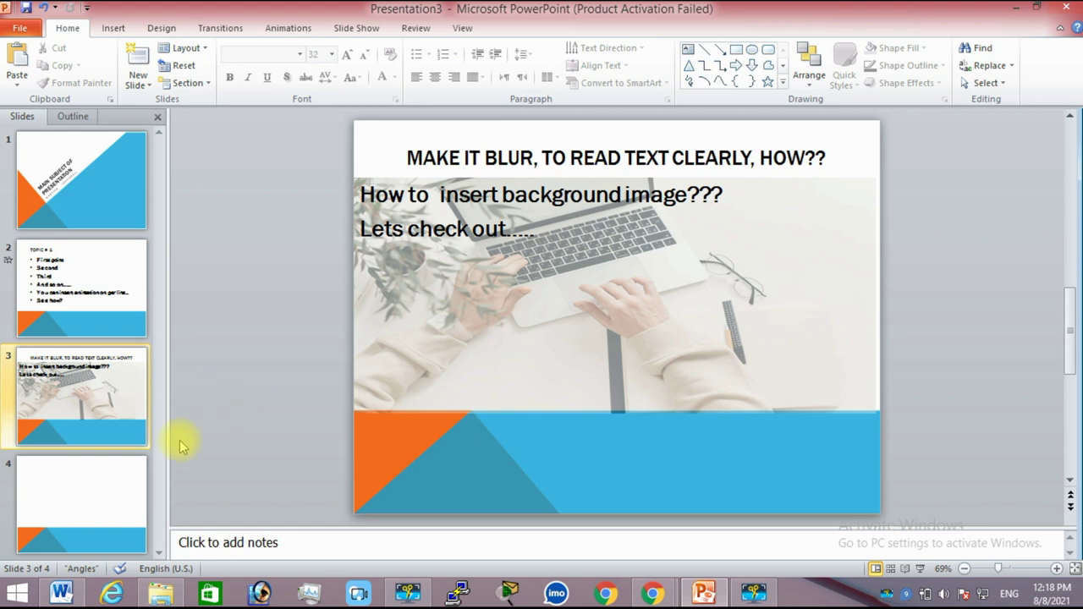
click(85, 499)
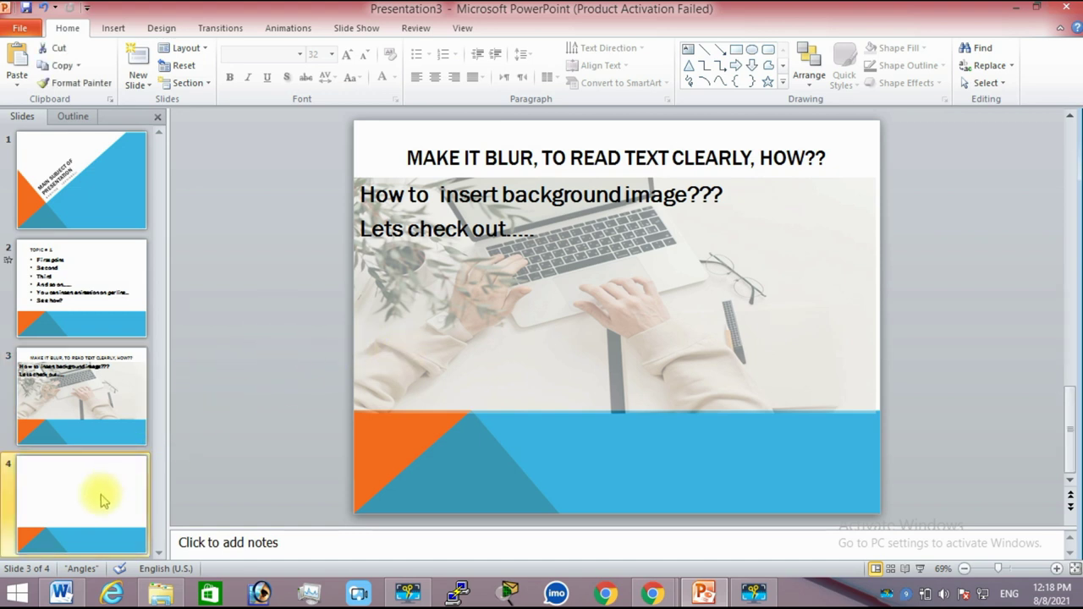
Type 'Insert pic any where you want...' in slide 4's placeholder and enlarge it to 36 pt
click(549, 205)
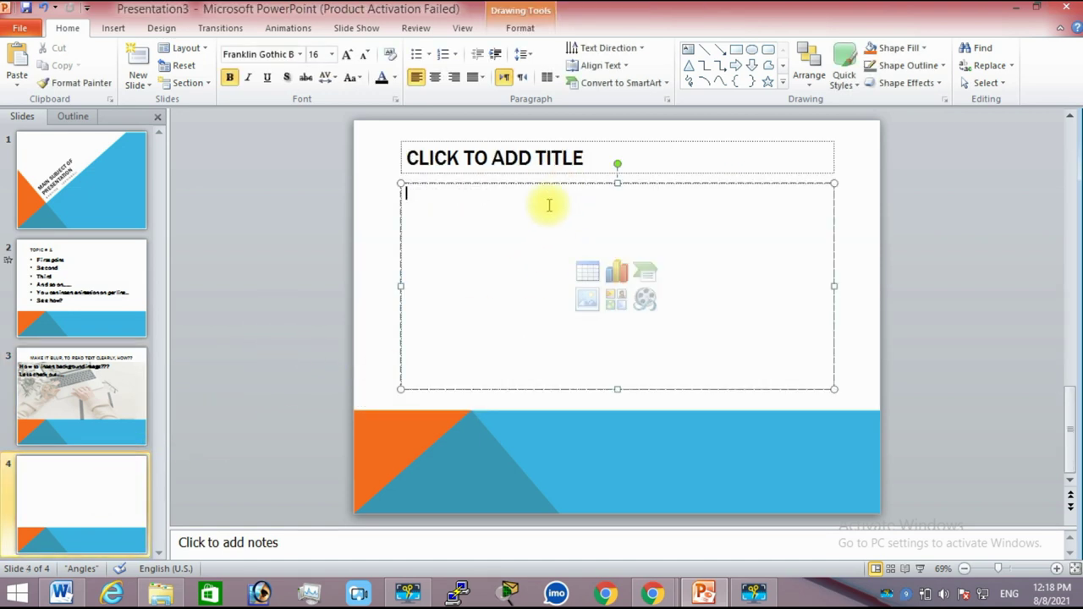
text(ins)
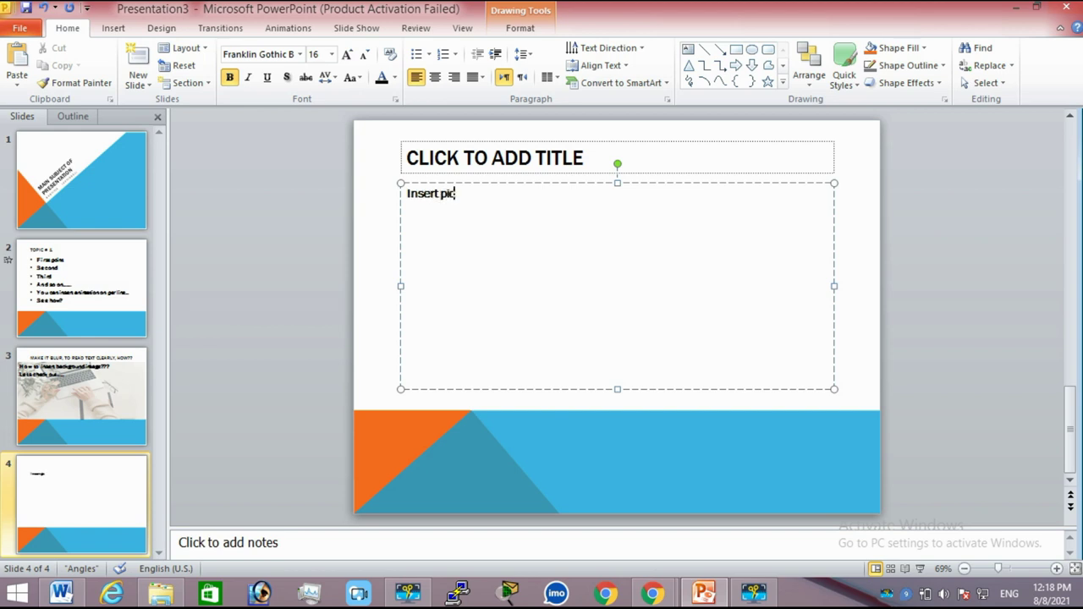
drag(490, 207, 417, 207)
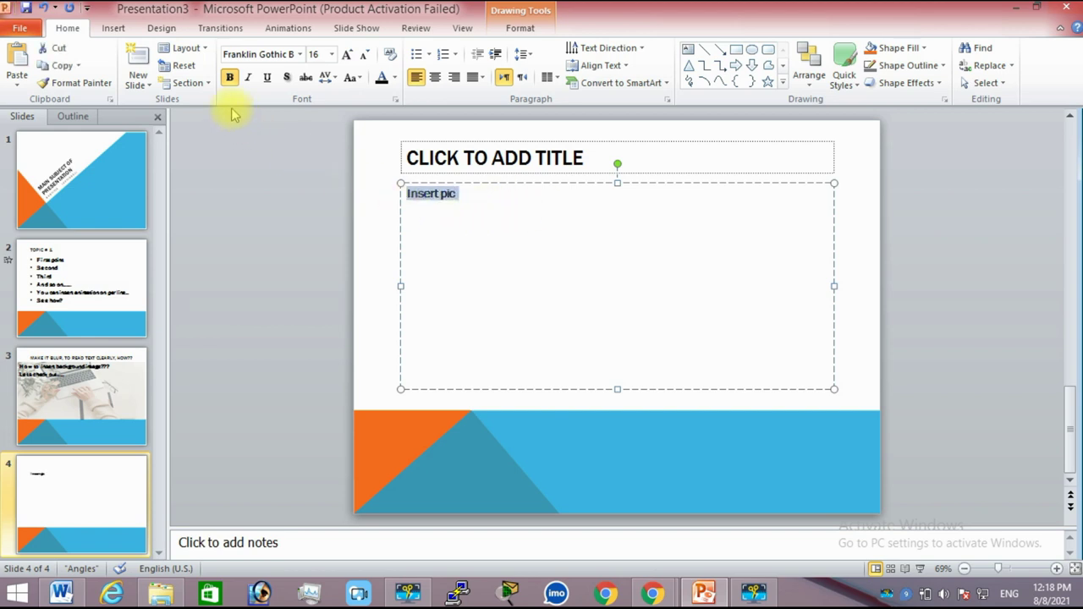
click(114, 27)
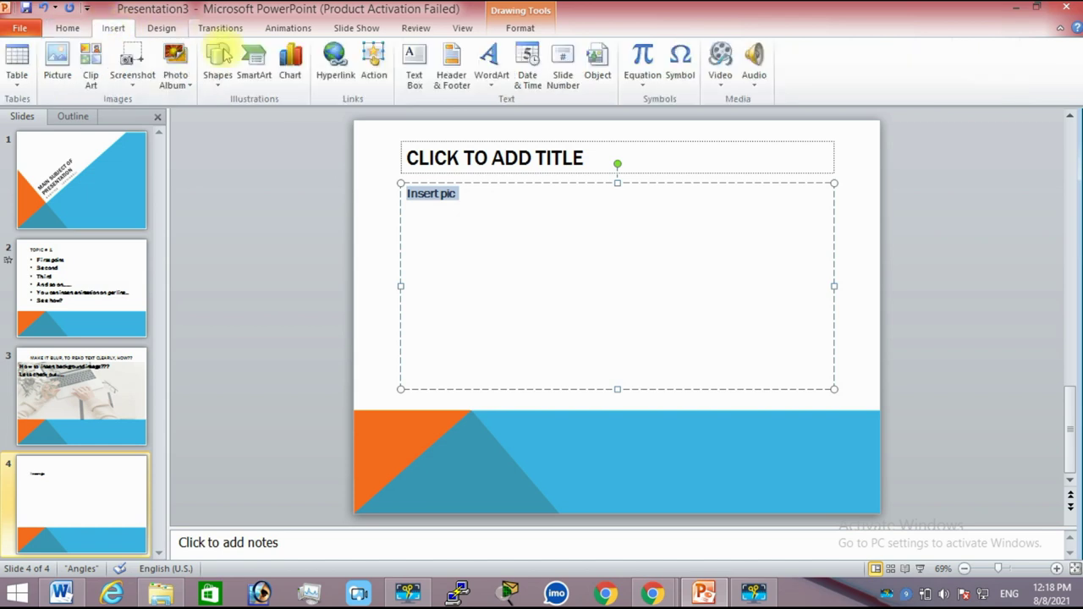
click(86, 25)
click(347, 55)
click(347, 55)
click(347, 55)
click(559, 247)
text(any where you want...)
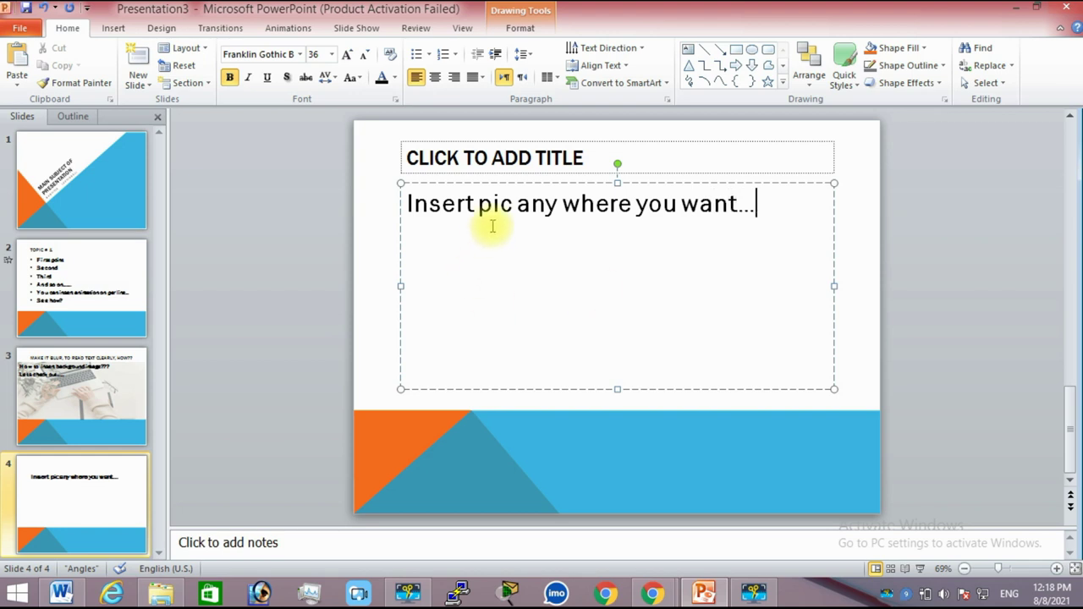
click(113, 28)
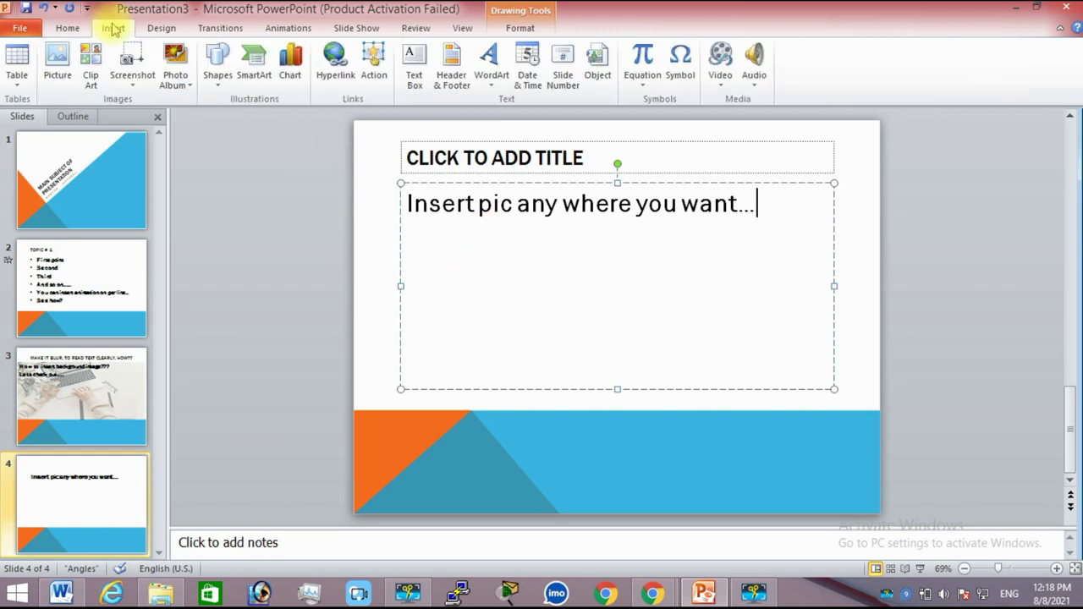
Insert the picture pexels-christina-morillo-1181675.jpg onto slide 4
click(56, 61)
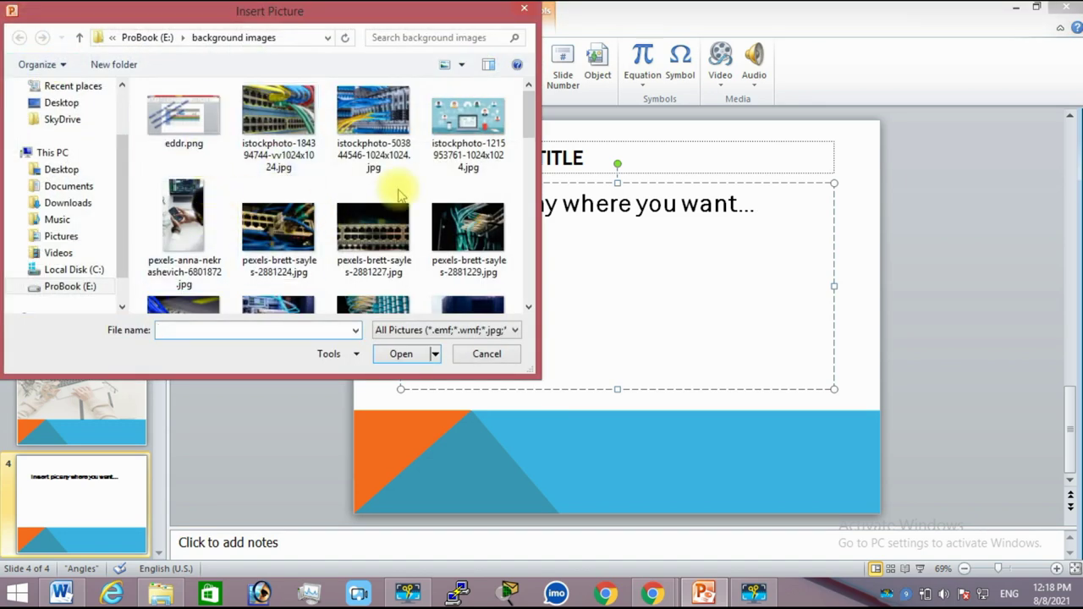
scroll(528, 121, down, 5)
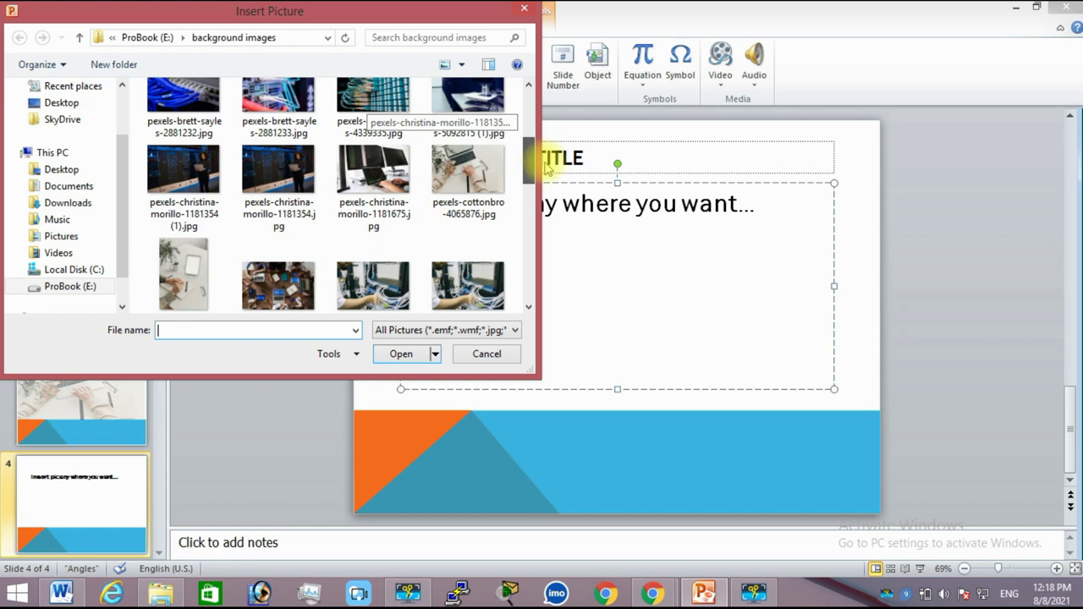
click(373, 167)
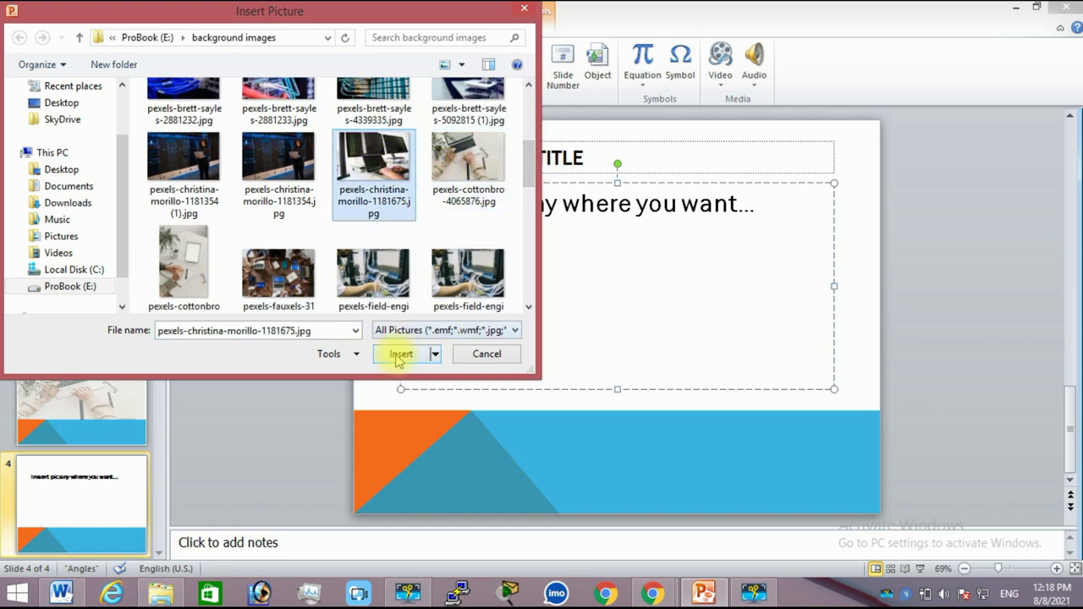
click(399, 356)
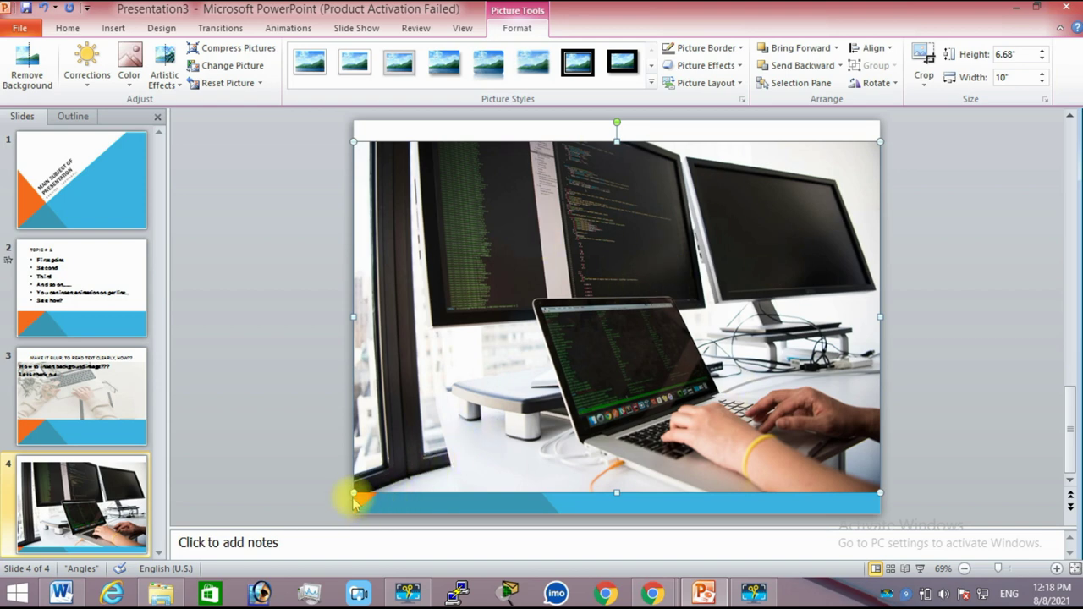
Shrink the photo to 1.25" by 1.88" and place it just below the text line
drag(354, 492, 637, 269)
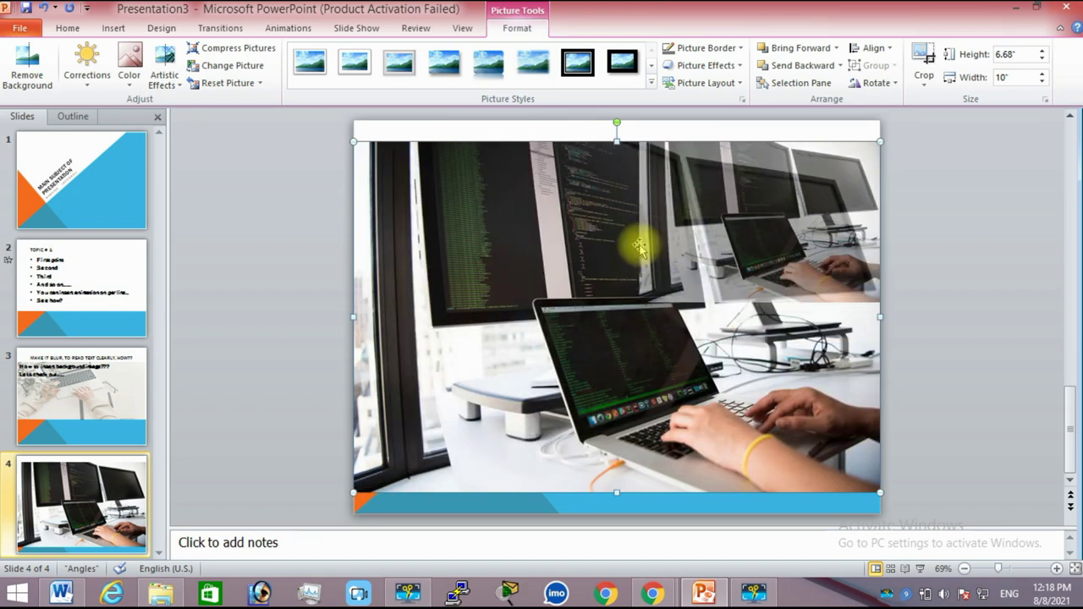
drag(638, 302, 774, 221)
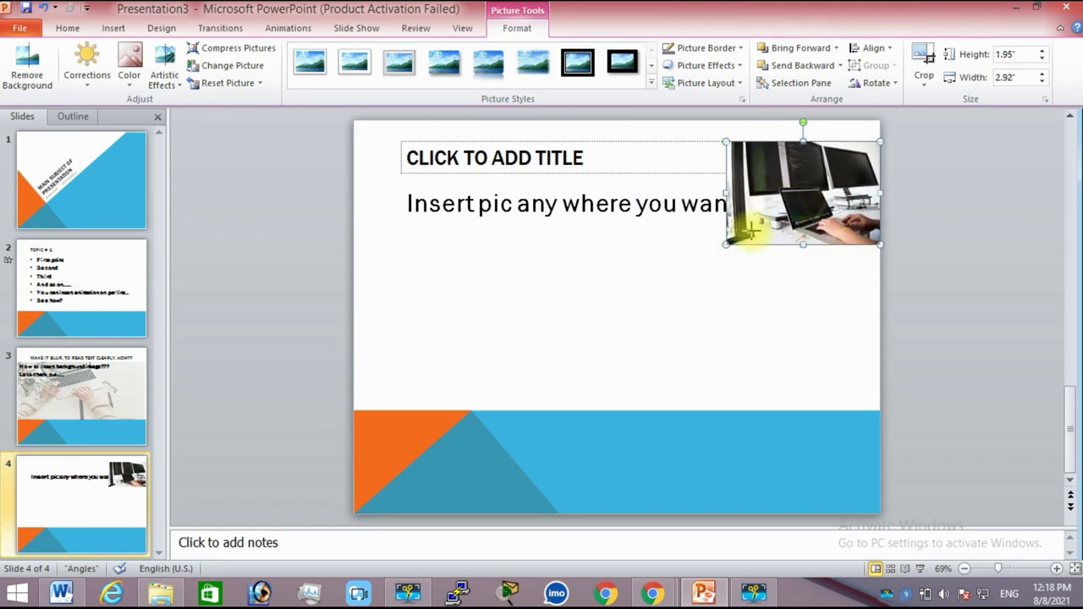
drag(745, 239, 780, 208)
mouse_move(825, 170)
mouse_down()
mouse_move(823, 244)
mouse_move(458, 250)
mouse_up()
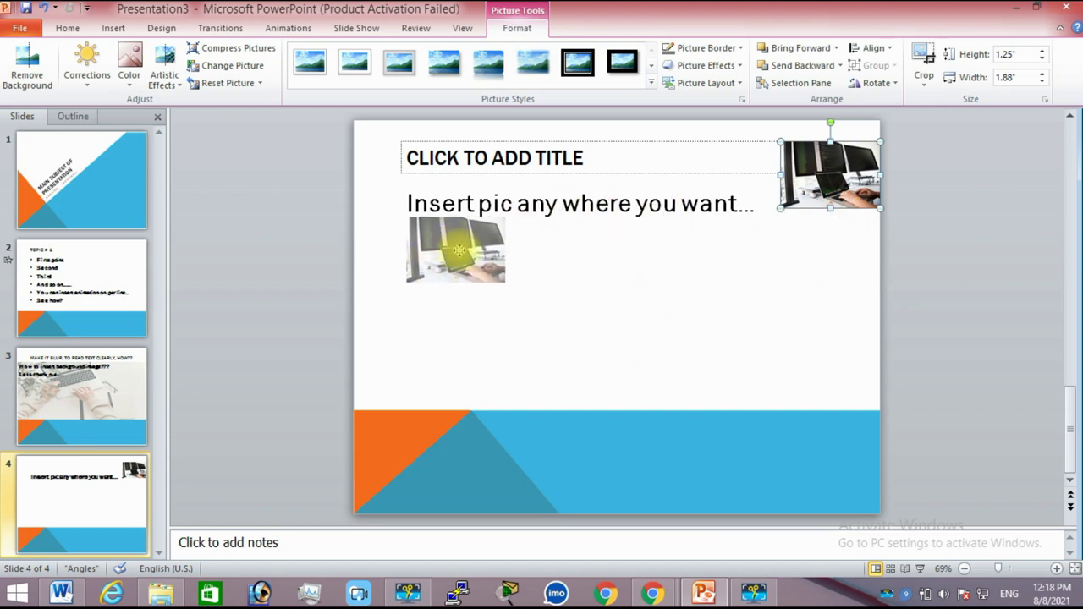
drag(458, 250, 458, 258)
click(606, 244)
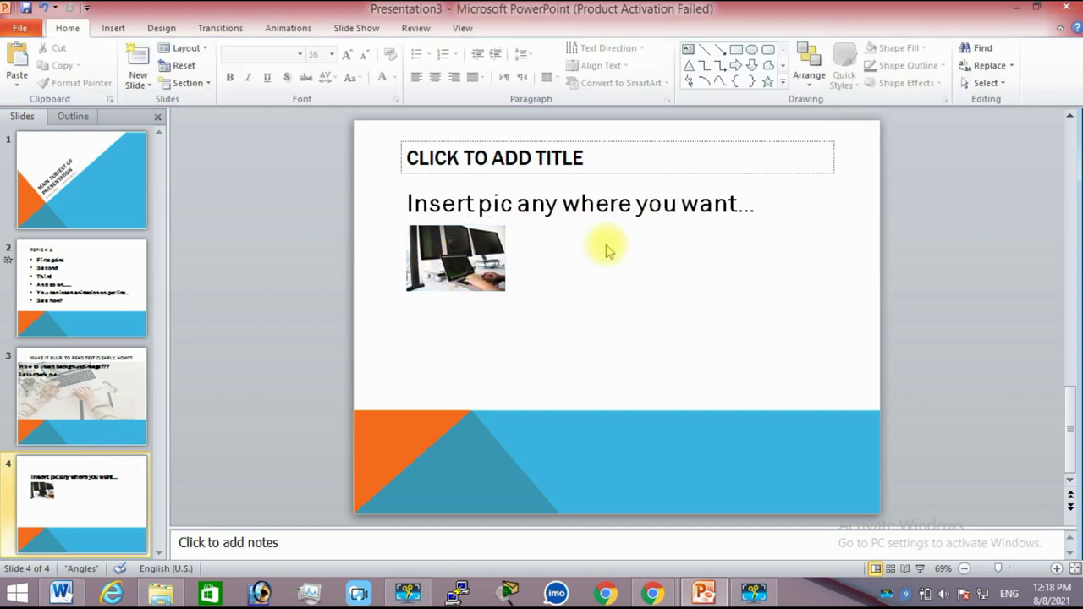
Apply a drop-shadow style from the Picture Styles gallery to the small laptop photo
click(491, 272)
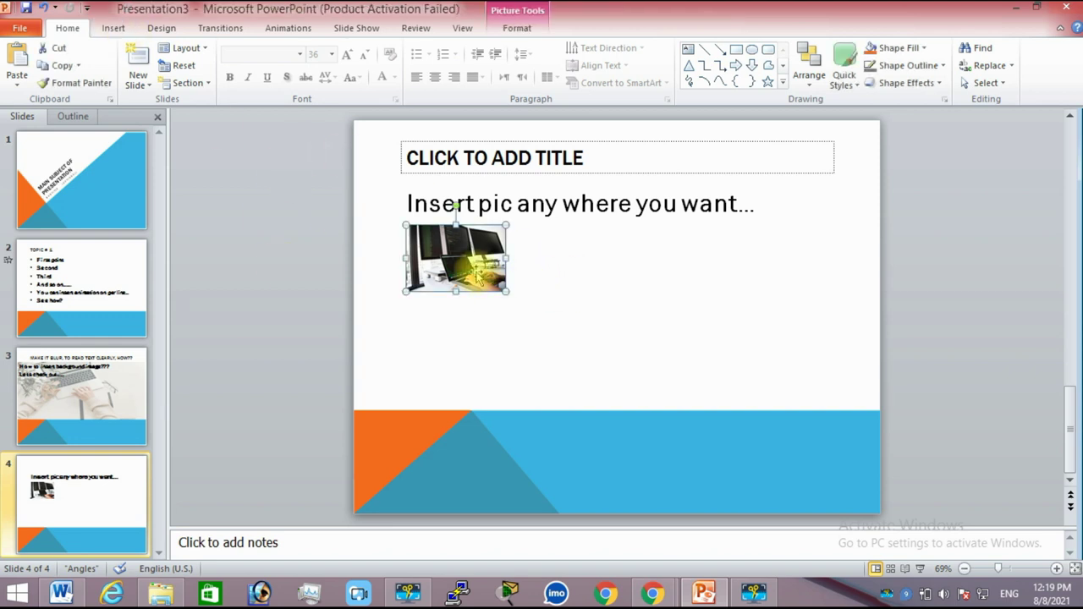
click(518, 30)
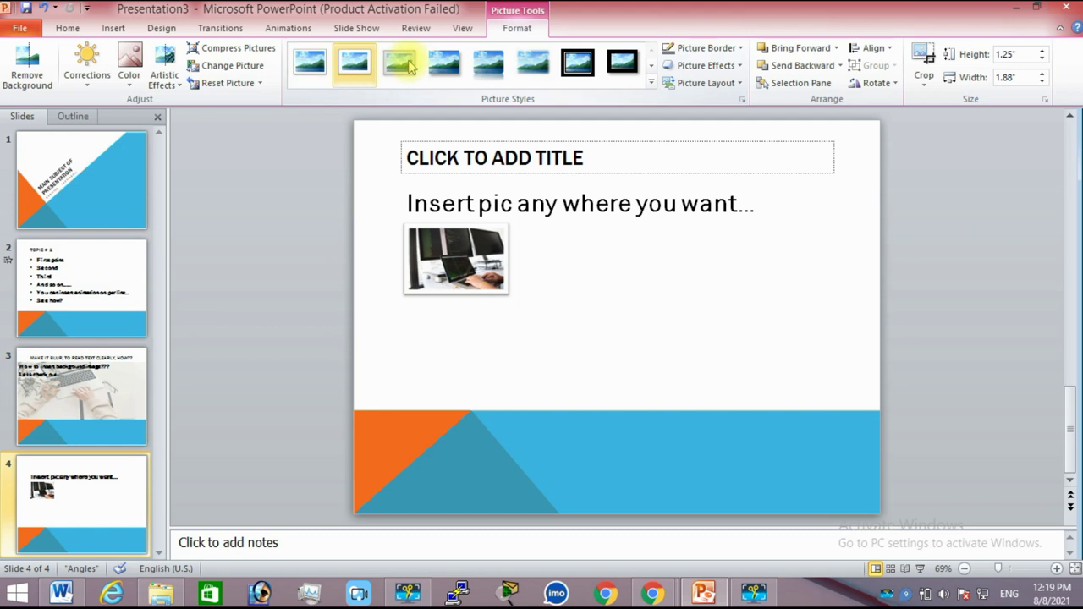
click(571, 300)
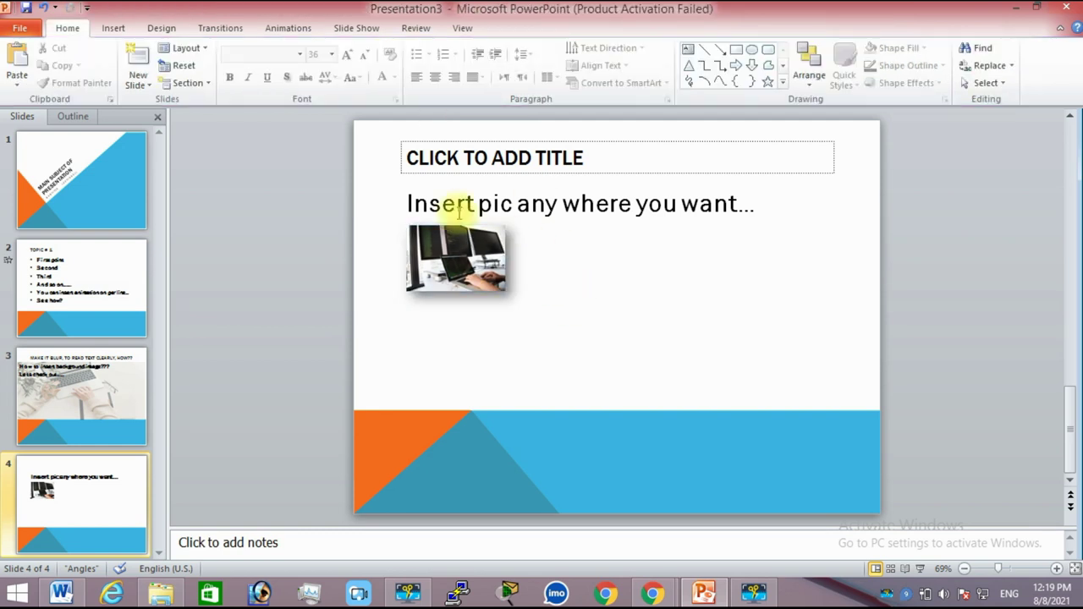